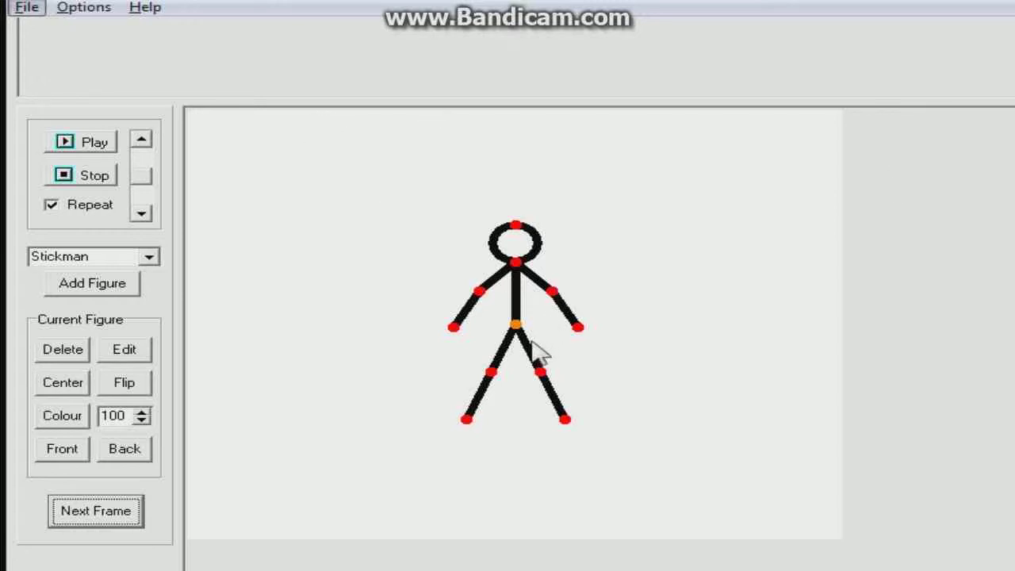
Step: Move the stickman to the right, bring its legs together, lower both arms to its sides, and add the pose as a frame
{"action": "left_click_drag", "start_coordinate": [515, 325], "coordinate": [590, 322]}
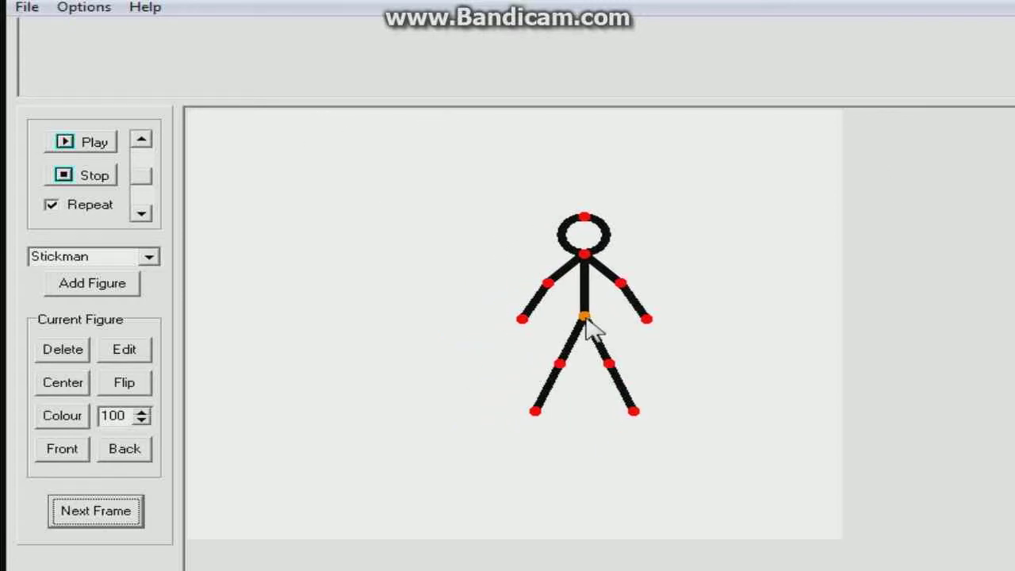
{"action": "left_click_drag", "start_coordinate": [607, 366], "coordinate": [578, 387]}
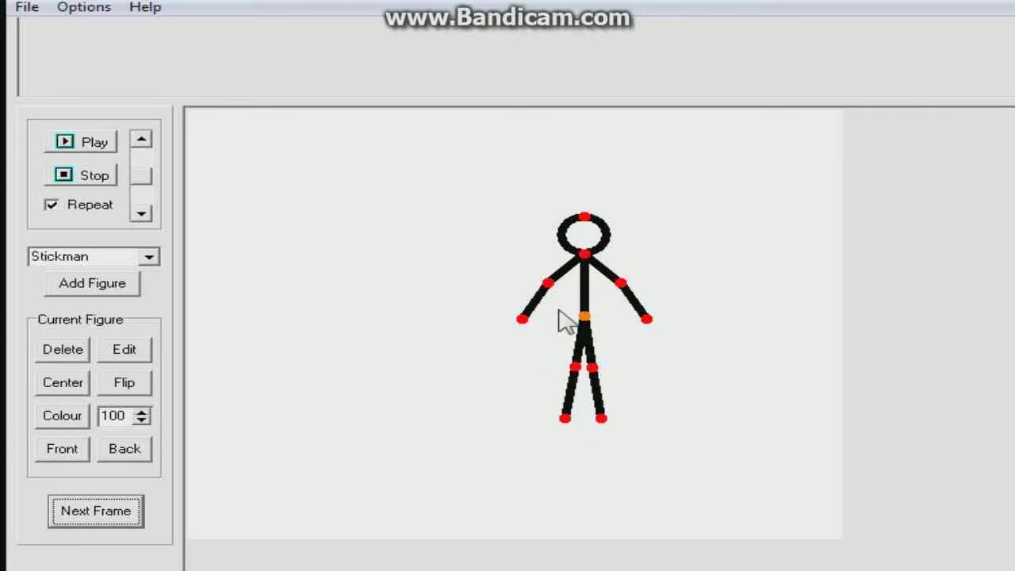
{"action": "left_click_drag", "start_coordinate": [623, 286], "coordinate": [626, 320]}
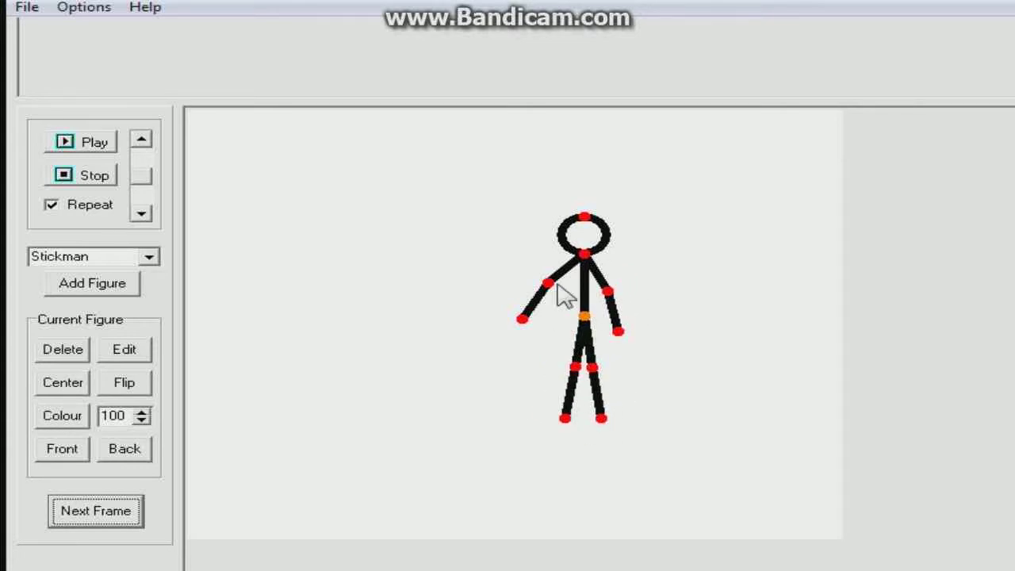
{"action": "left_click_drag", "start_coordinate": [549, 283], "coordinate": [544, 312]}
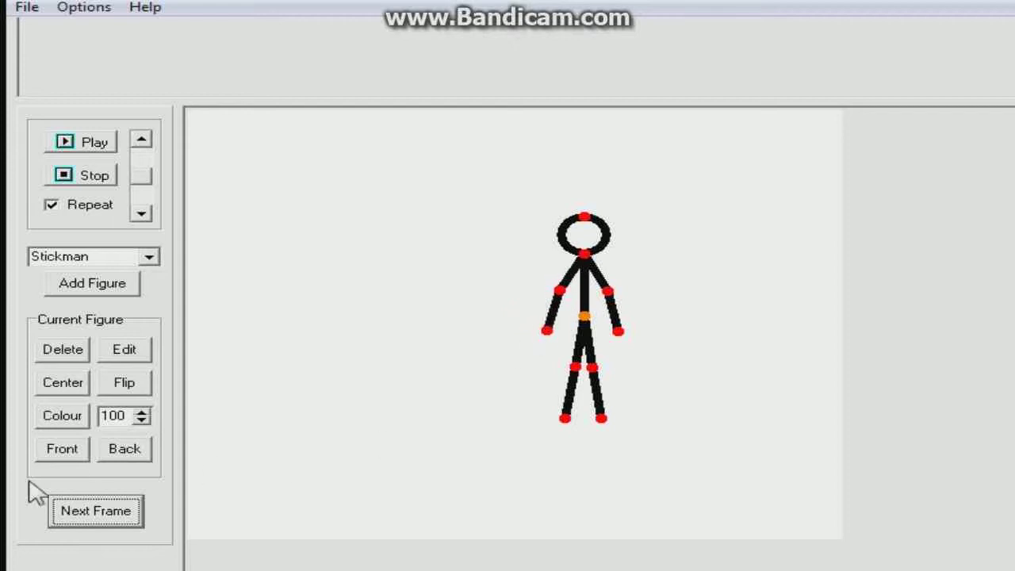
{"action": "left_click", "coordinate": [100, 519]}
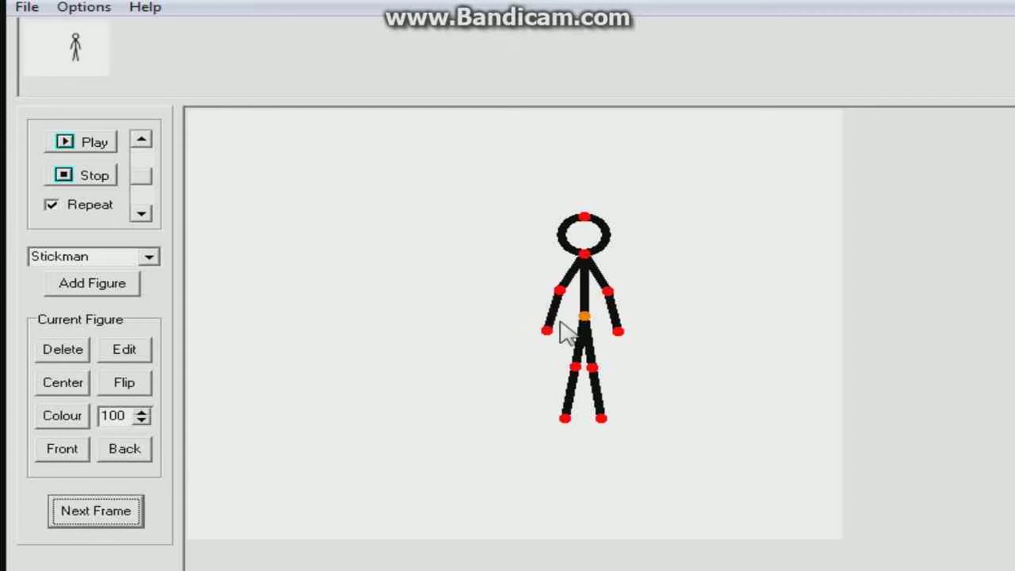
Step: Play the single-frame animation and stop the playback
{"action": "left_click", "coordinate": [97, 148]}
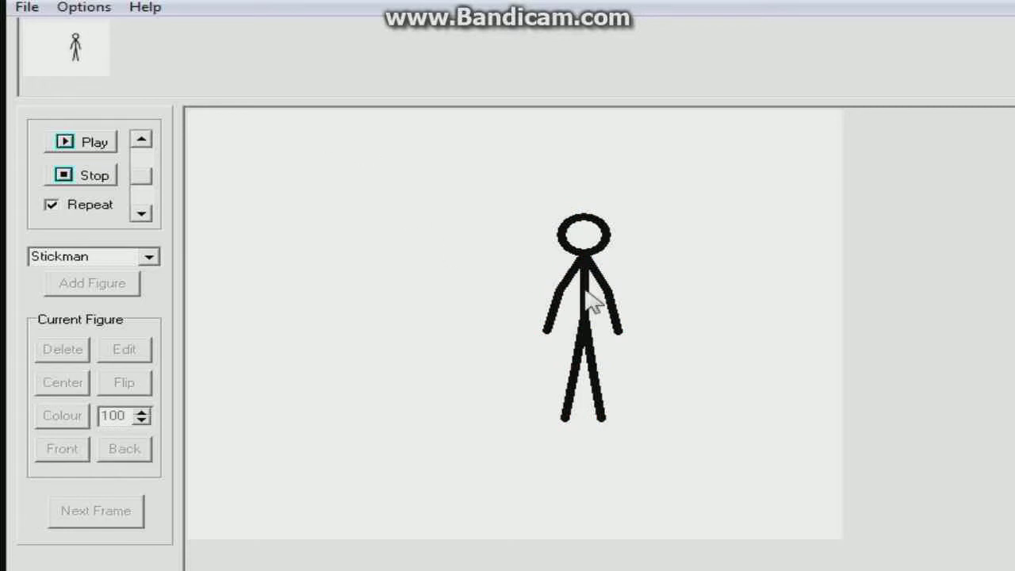
{"action": "left_click", "coordinate": [104, 138]}
{"action": "left_click", "coordinate": [83, 176]}
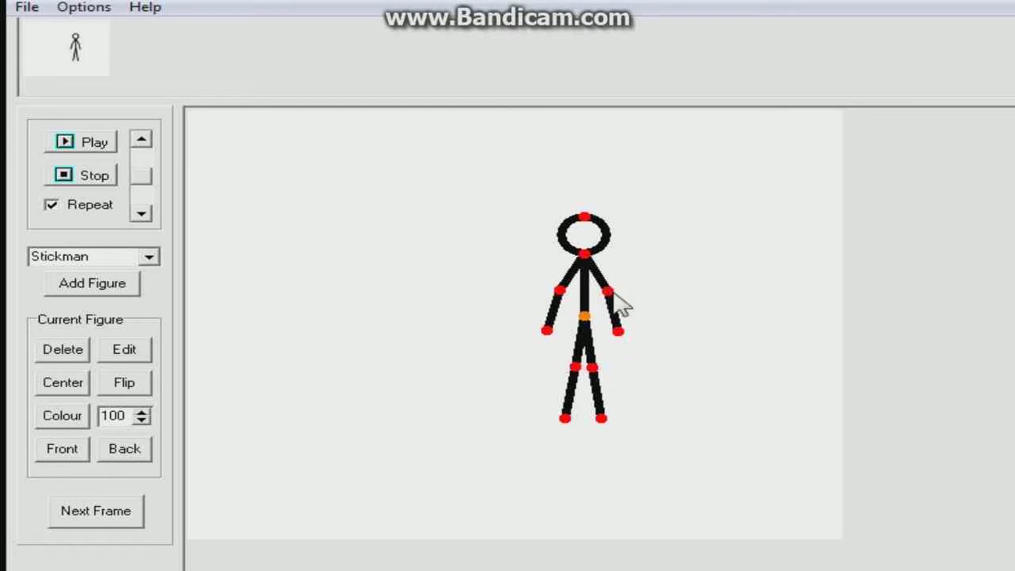
Step: Animate the stickman's right-side arm swinging outward and upward and back down in small increments, adding a frame for each pose
{"action": "left_click_drag", "start_coordinate": [610, 294], "coordinate": [613, 291]}
{"action": "left_click", "coordinate": [96, 512]}
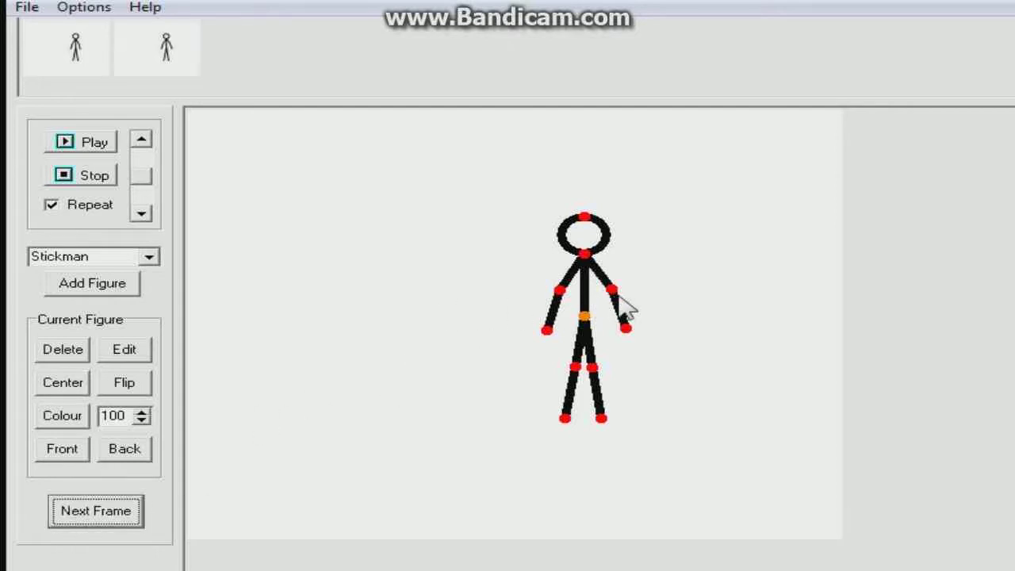
{"action": "left_click_drag", "start_coordinate": [617, 305], "coordinate": [639, 321]}
{"action": "key", "text": "Return"}
{"action": "key", "text": "Return"}
{"action": "key", "text": "Return"}
{"action": "key", "text": "Return"}
{"action": "key", "text": "Return"}
{"action": "key", "text": "Return"}
{"action": "key", "text": "Return"}
{"action": "key", "text": "Return"}
{"action": "key", "text": "Return"}
{"action": "key", "text": "Return"}
{"action": "key", "text": "Return"}
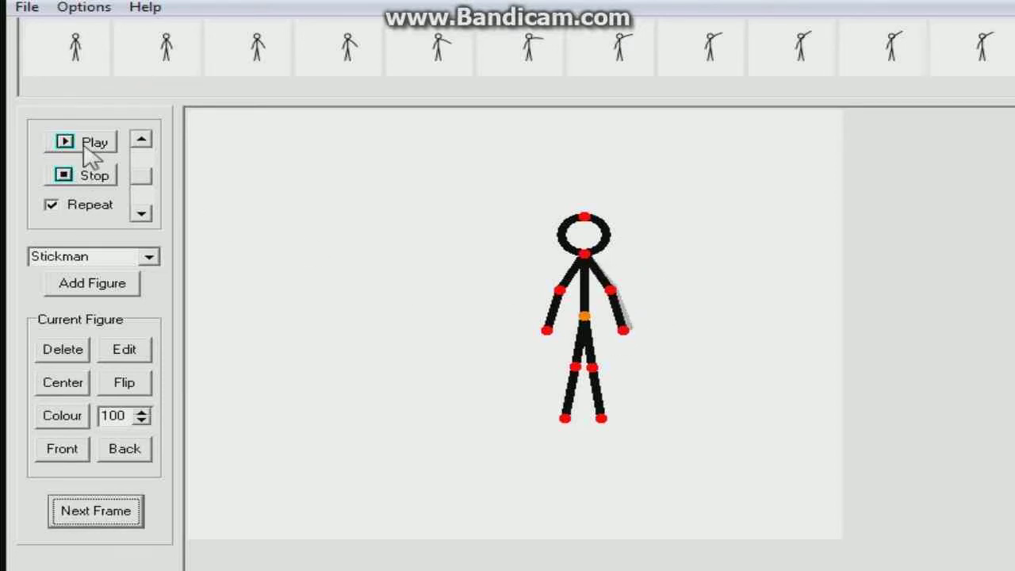
Step: Preview the arm animation and turn off repeat playback
{"action": "left_click", "coordinate": [88, 144]}
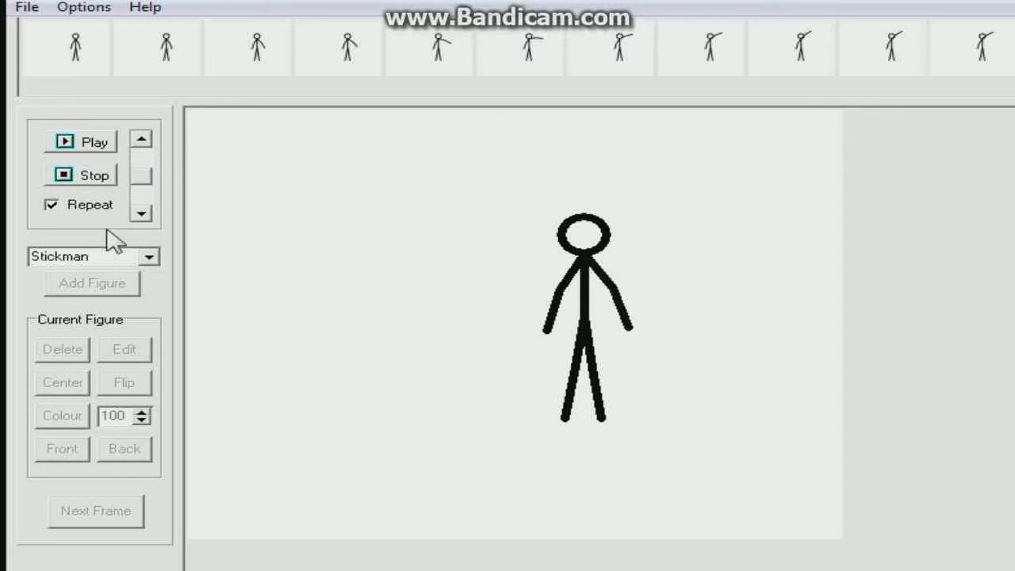
{"action": "left_click", "coordinate": [56, 208]}
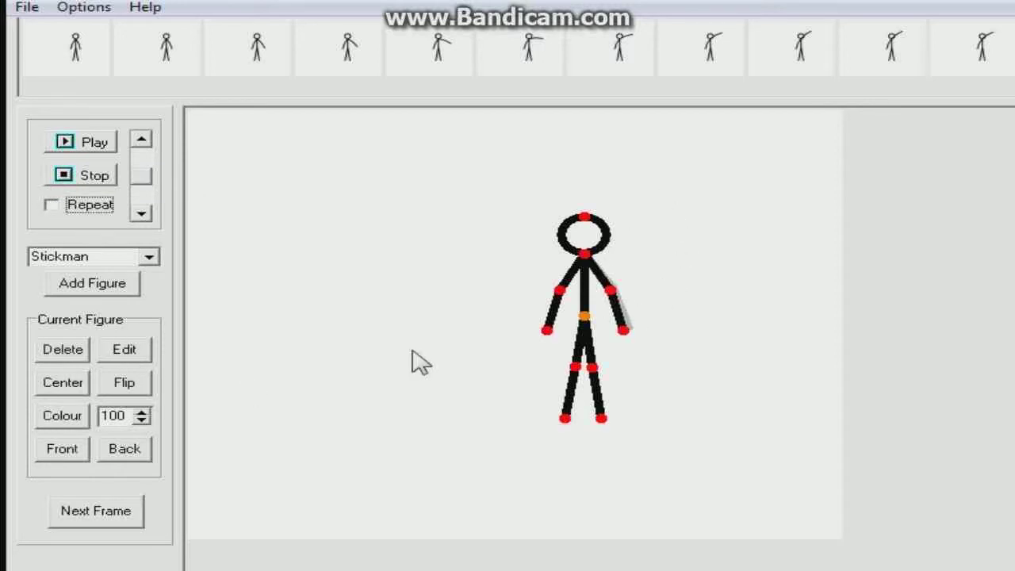
Step: Raise the right-side arm outward to about shoulder height with the forearm bent upward, adding frames along the way
{"action": "left_click_drag", "start_coordinate": [623, 333], "coordinate": [638, 329]}
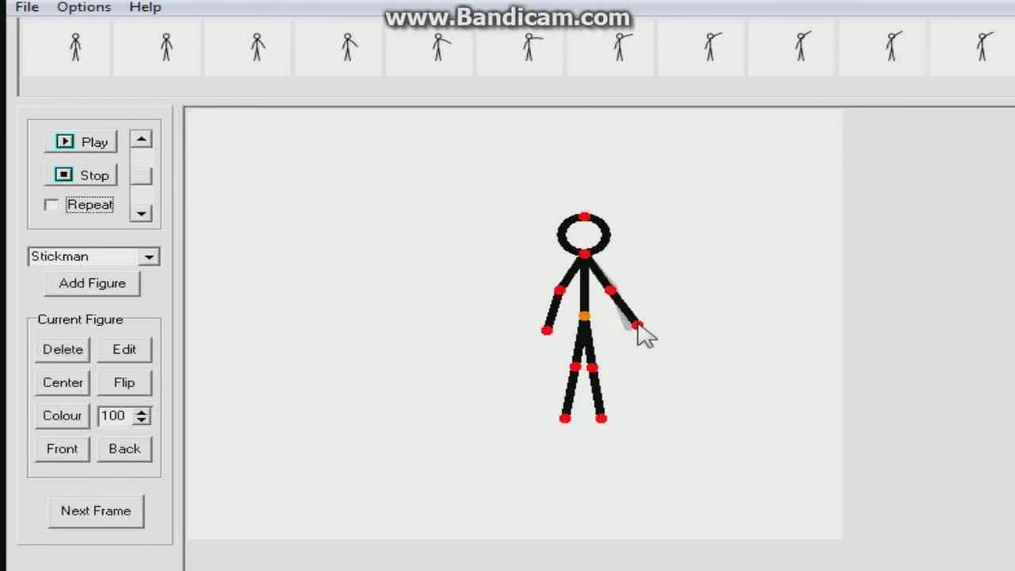
{"action": "left_click_drag", "start_coordinate": [611, 290], "coordinate": [618, 284]}
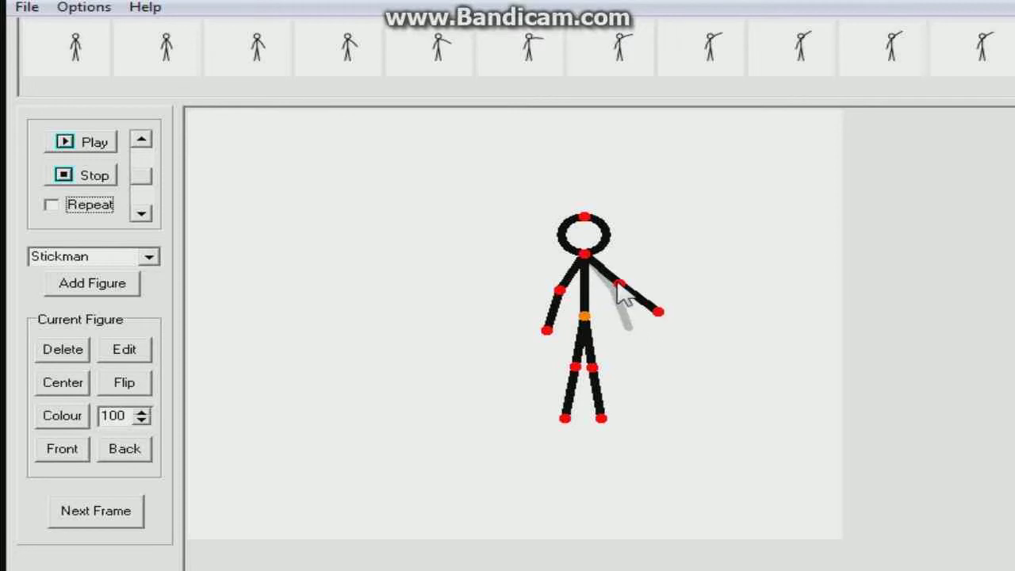
{"action": "left_click", "coordinate": [119, 512]}
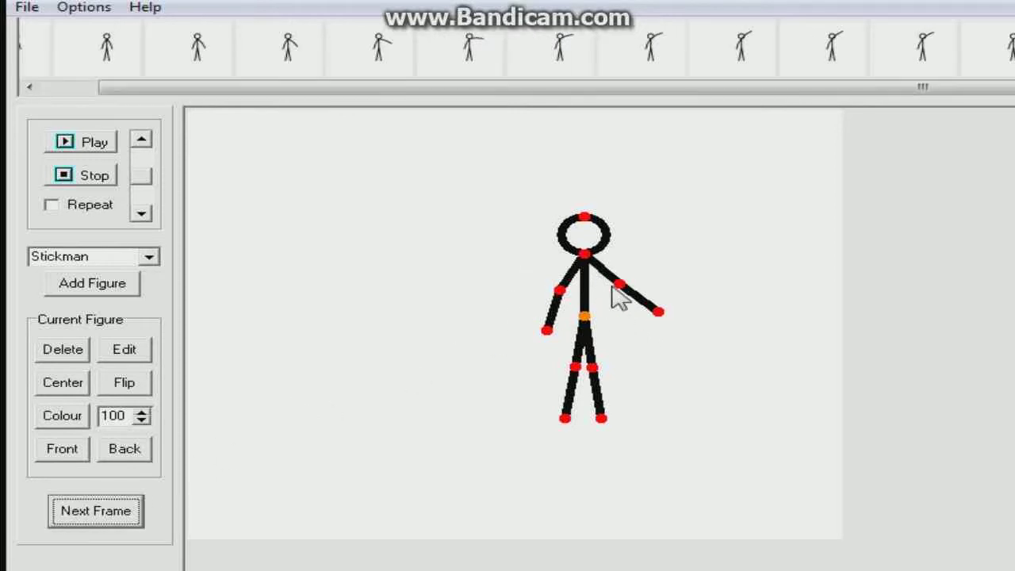
{"action": "left_click_drag", "start_coordinate": [622, 289], "coordinate": [635, 248]}
{"action": "left_click_drag", "start_coordinate": [673, 220], "coordinate": [664, 212]}
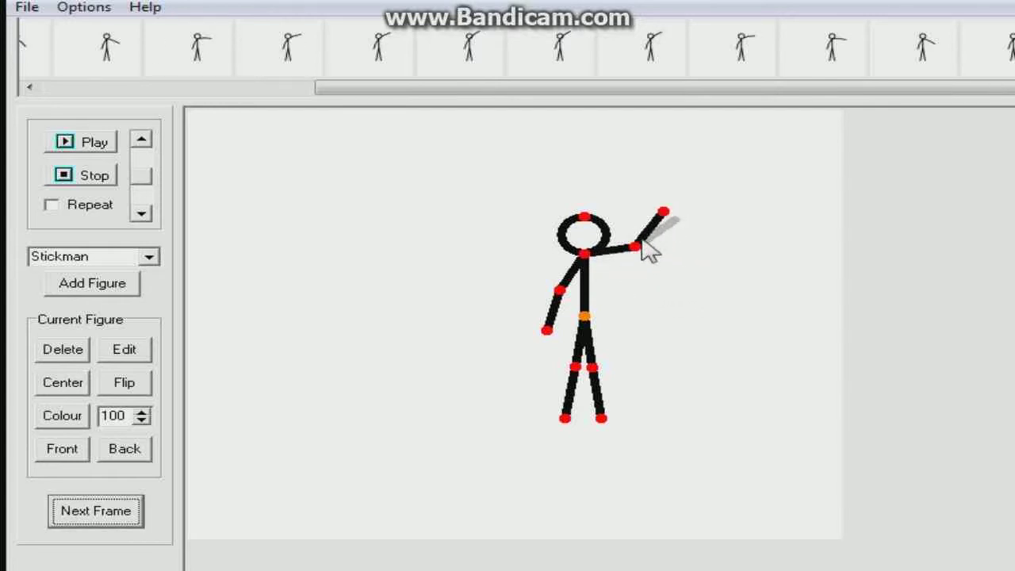
Step: Bend the raised arm up beside the head, adding a frame for each pose and an extra frame holding the final pose
{"action": "left_click_drag", "start_coordinate": [633, 247], "coordinate": [630, 230]}
{"action": "key", "text": "space"}
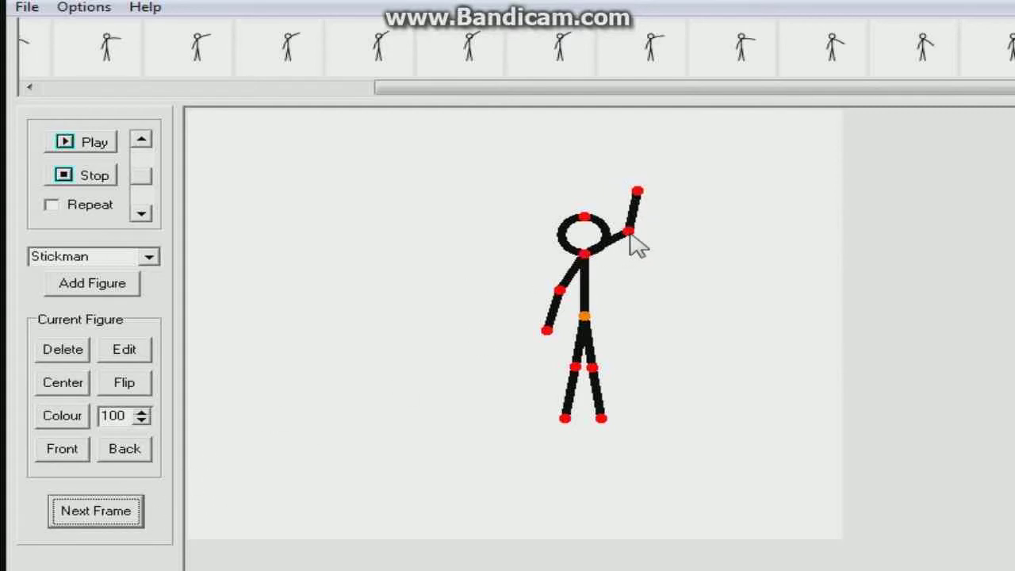
{"action": "left_click_drag", "start_coordinate": [631, 236], "coordinate": [621, 226]}
{"action": "key", "text": "space"}
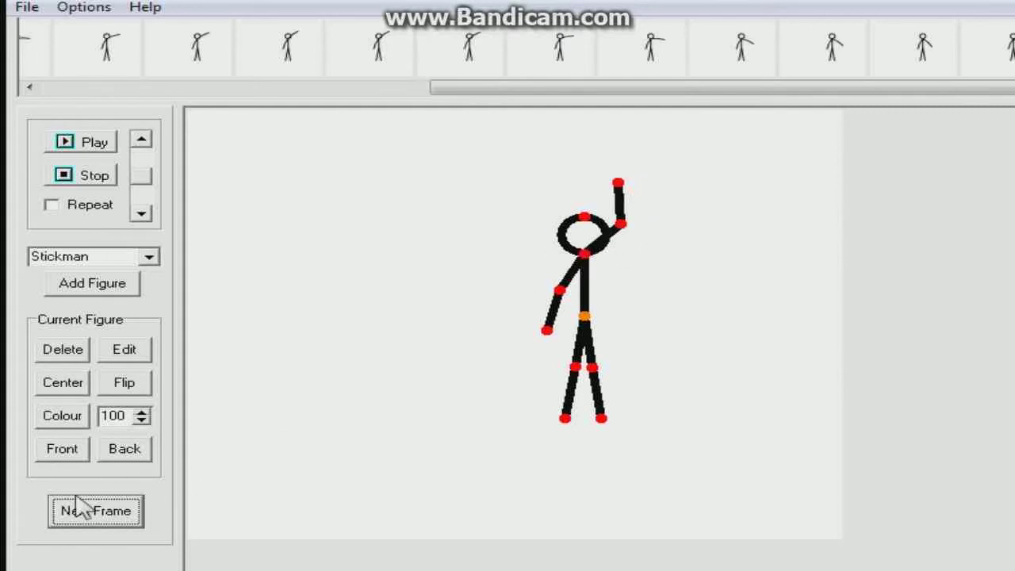
{"action": "left_click", "coordinate": [50, 454]}
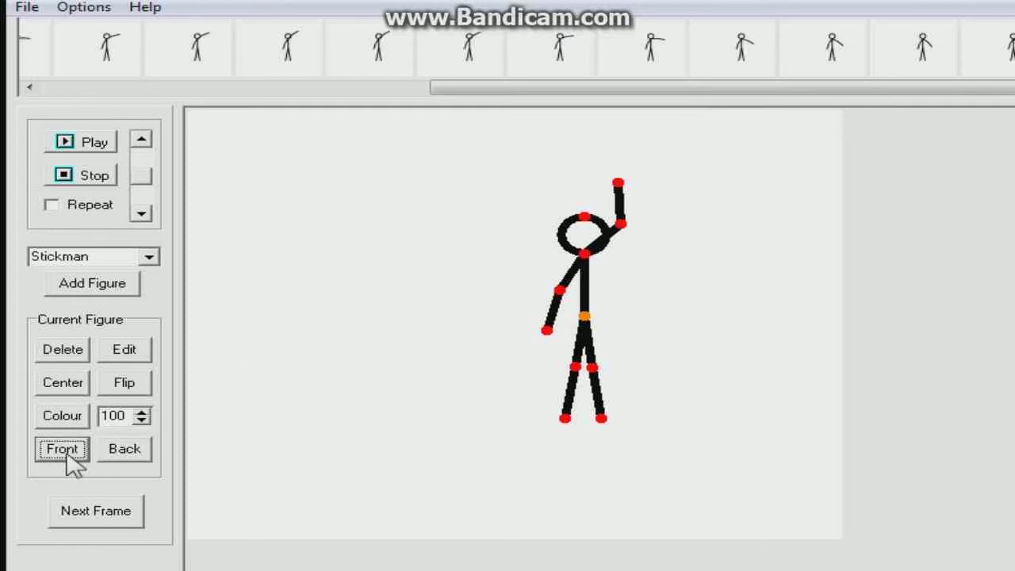
{"action": "left_click", "coordinate": [79, 514]}
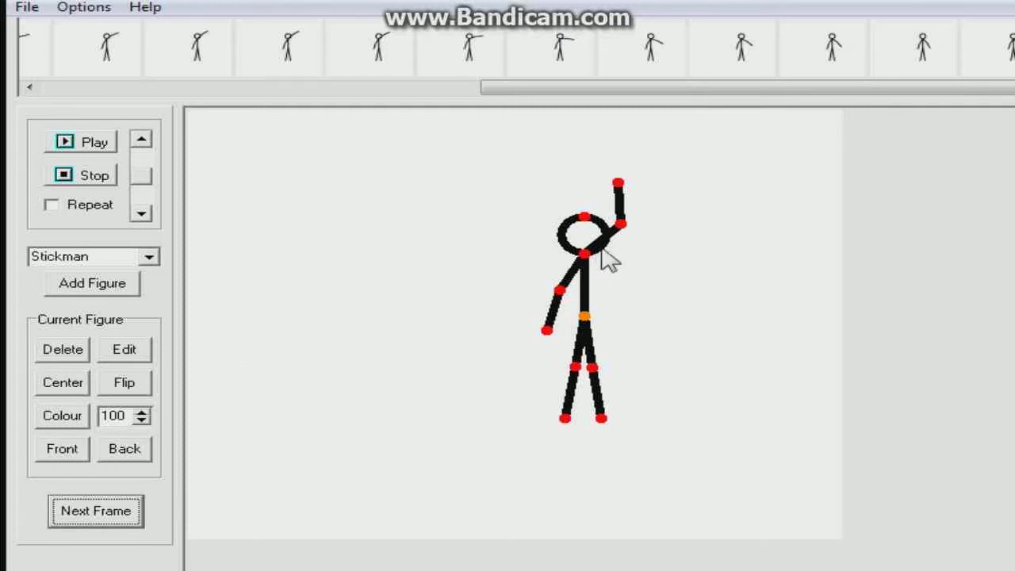
Step: Lower the raised arm back to the stickman's side over several frames and play the animation
{"action": "left_click_drag", "start_coordinate": [621, 226], "coordinate": [617, 354]}
{"action": "key", "text": "space"}
{"action": "key", "text": "space"}
{"action": "key", "text": "space"}
{"action": "key", "text": "space"}
{"action": "key", "text": "space"}
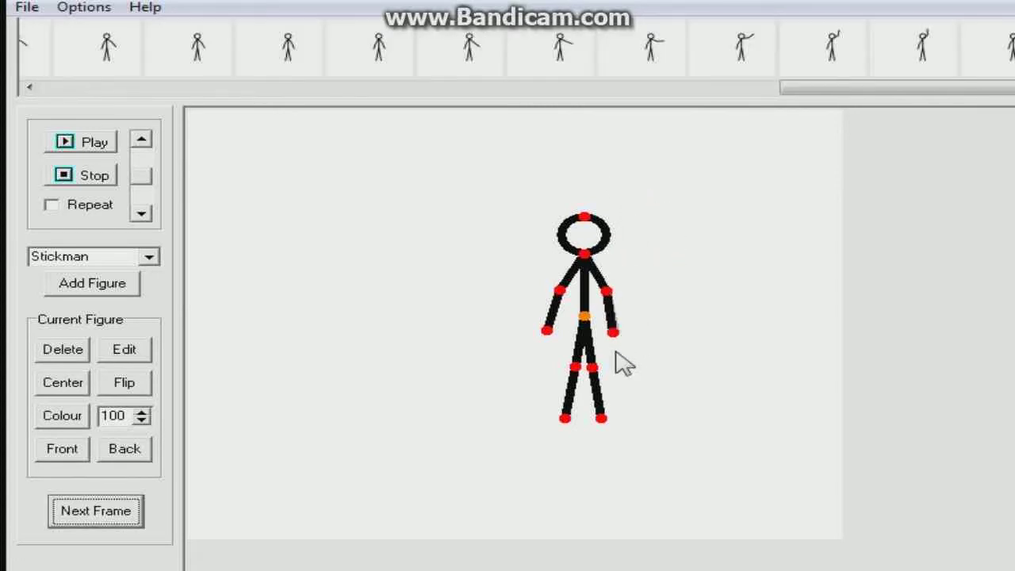
{"action": "left_click", "coordinate": [89, 149]}
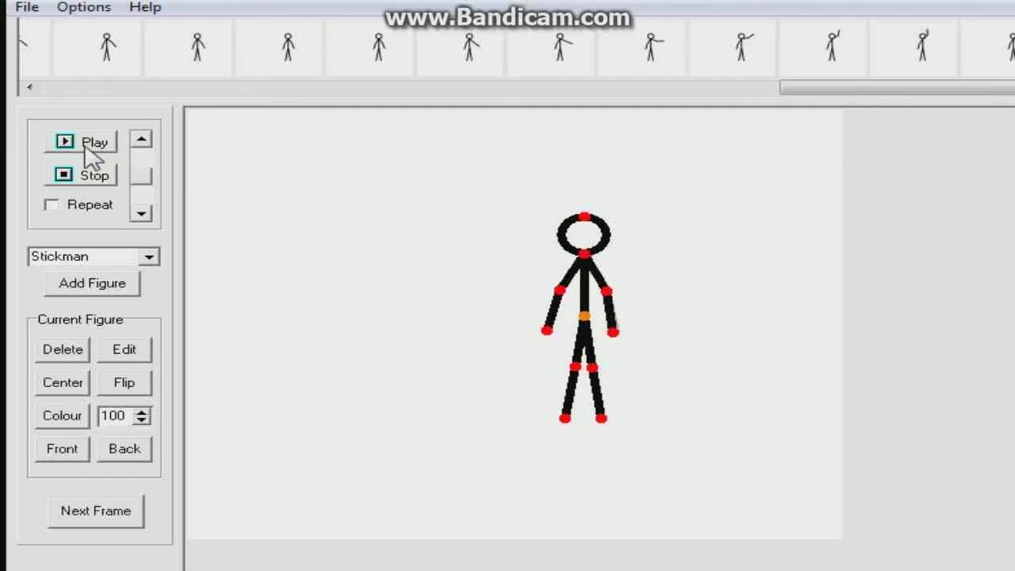
Step: Start a new figure in the Stick Figure Builder and change its initial line segment into a circle
{"action": "left_click", "coordinate": [124, 350]}
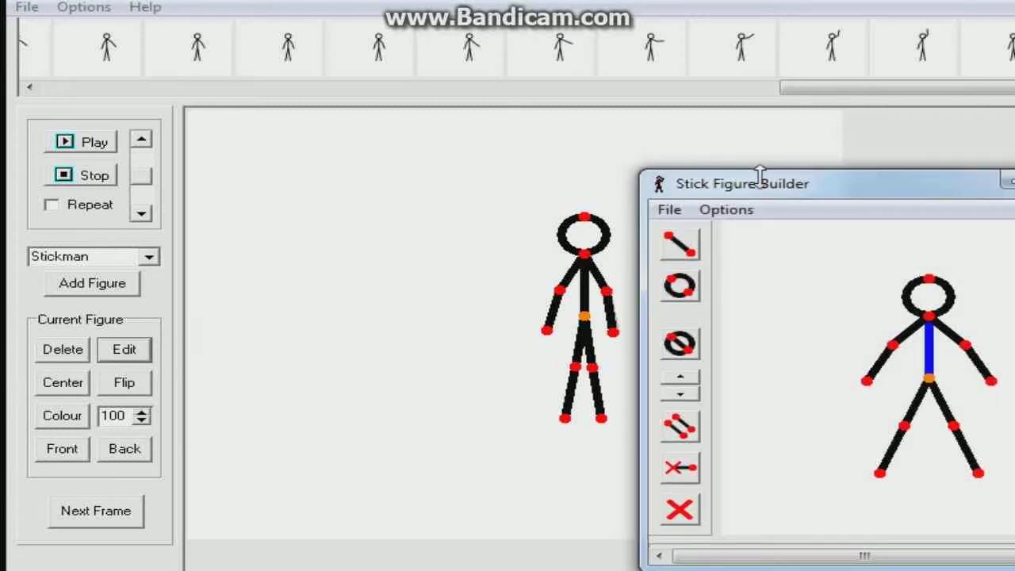
{"action": "left_click_drag", "start_coordinate": [762, 194], "coordinate": [424, 139]}
{"action": "left_click", "coordinate": [332, 155]}
{"action": "left_click", "coordinate": [375, 182]}
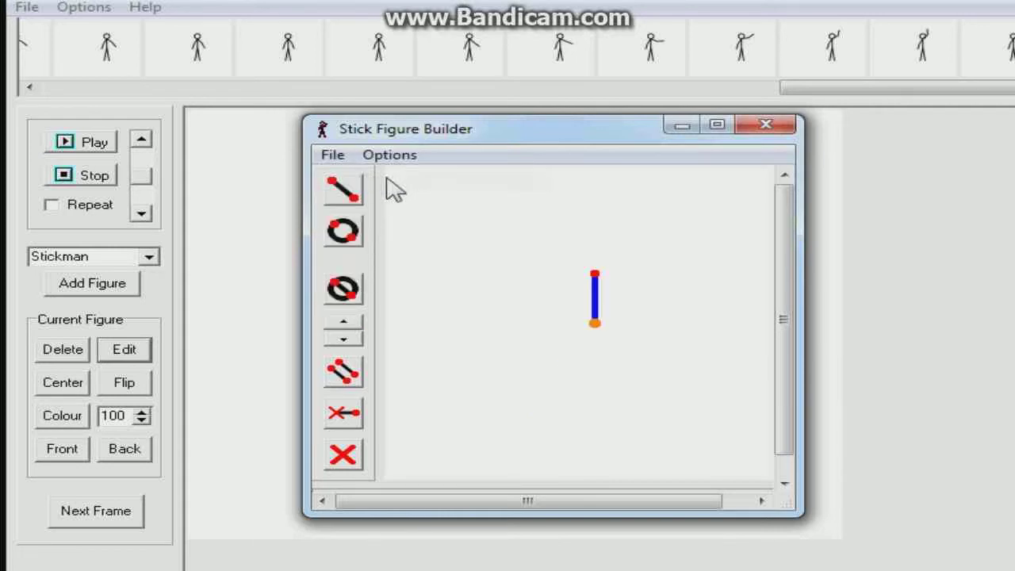
{"action": "left_click", "coordinate": [353, 275]}
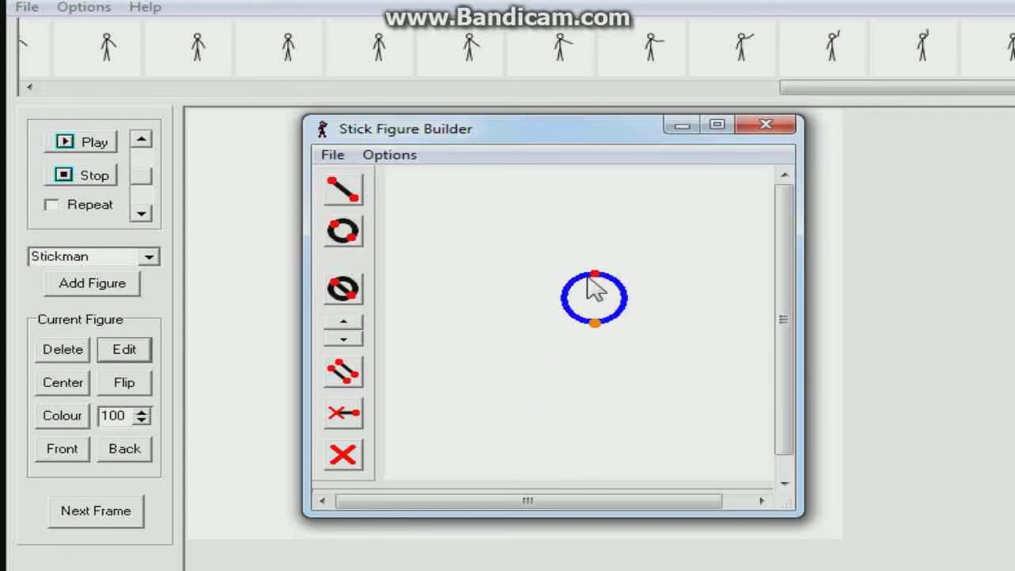
Step: Toggle Edit Mode for the new figure and shrink the circle down to its origin point
{"action": "left_click", "coordinate": [381, 156]}
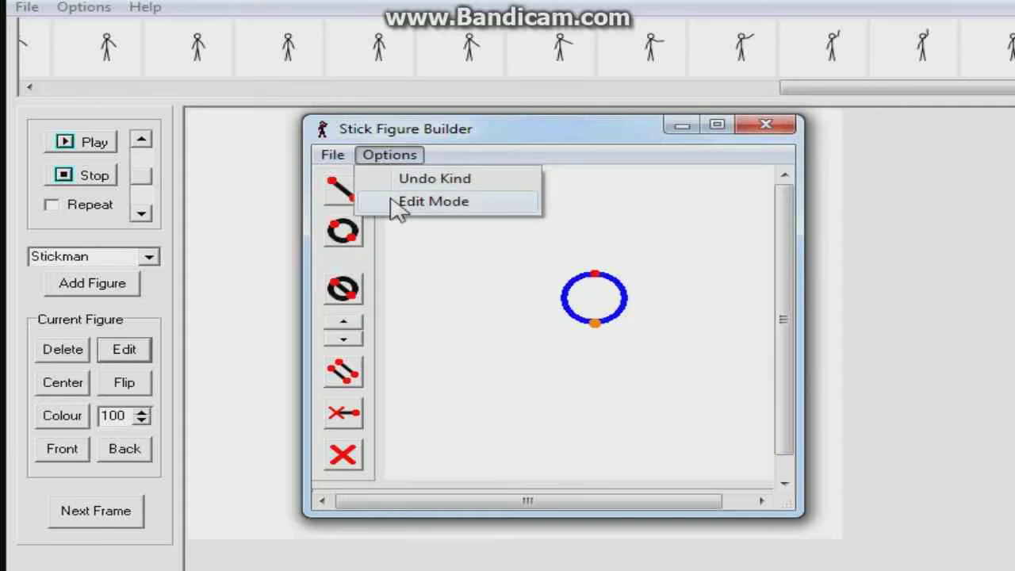
{"action": "left_click", "coordinate": [399, 200]}
{"action": "left_click_drag", "start_coordinate": [594, 275], "coordinate": [595, 323]}
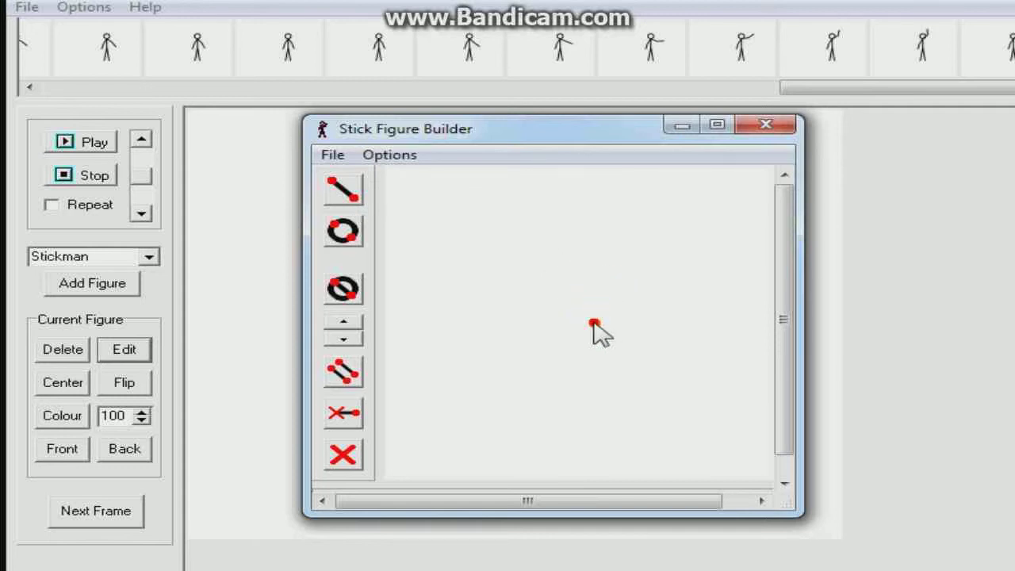
Step: Adjust the segment thickness and nudge the end point slightly upward to form a solid ball
{"action": "left_click", "coordinate": [341, 322]}
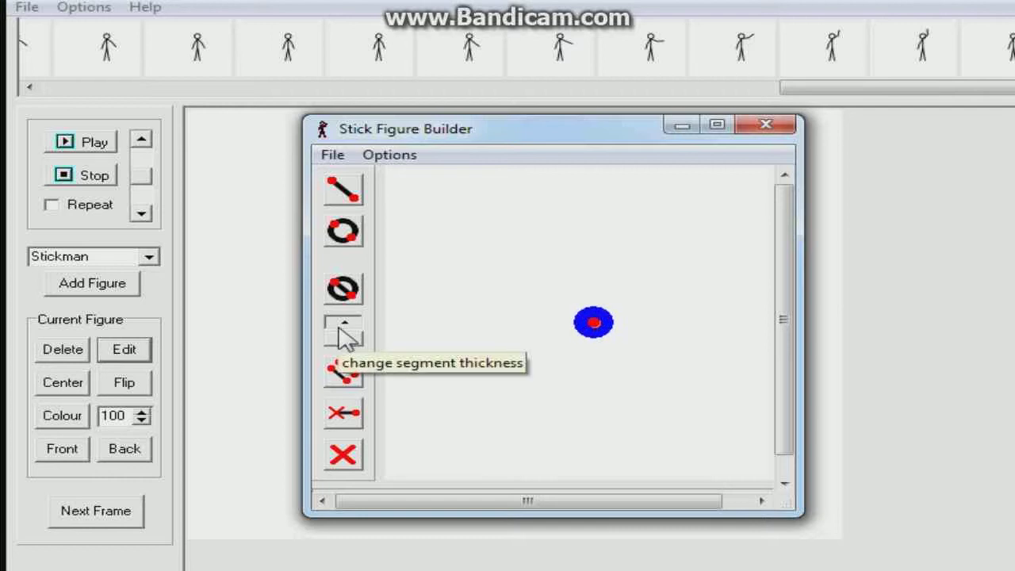
{"action": "left_click", "coordinate": [340, 327]}
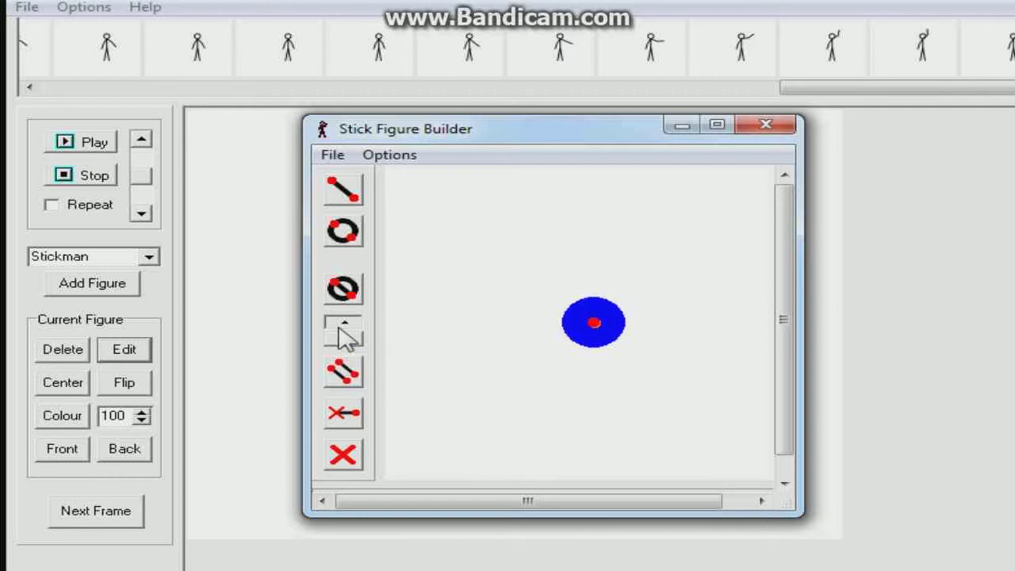
{"action": "left_click", "coordinate": [342, 327]}
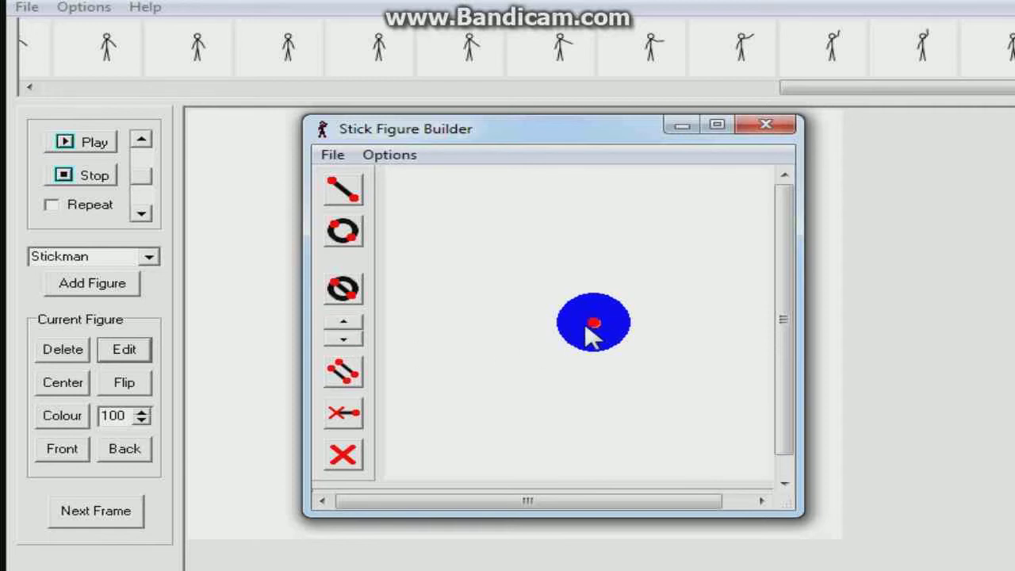
{"action": "left_click_drag", "start_coordinate": [594, 323], "coordinate": [595, 319]}
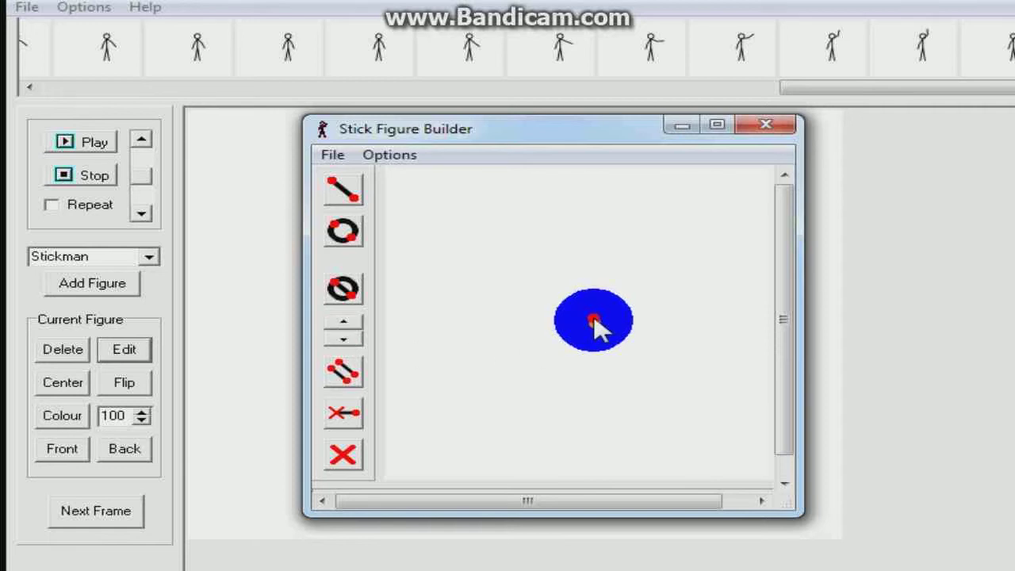
{"action": "left_click", "coordinate": [344, 339]}
{"action": "left_click", "coordinate": [343, 339]}
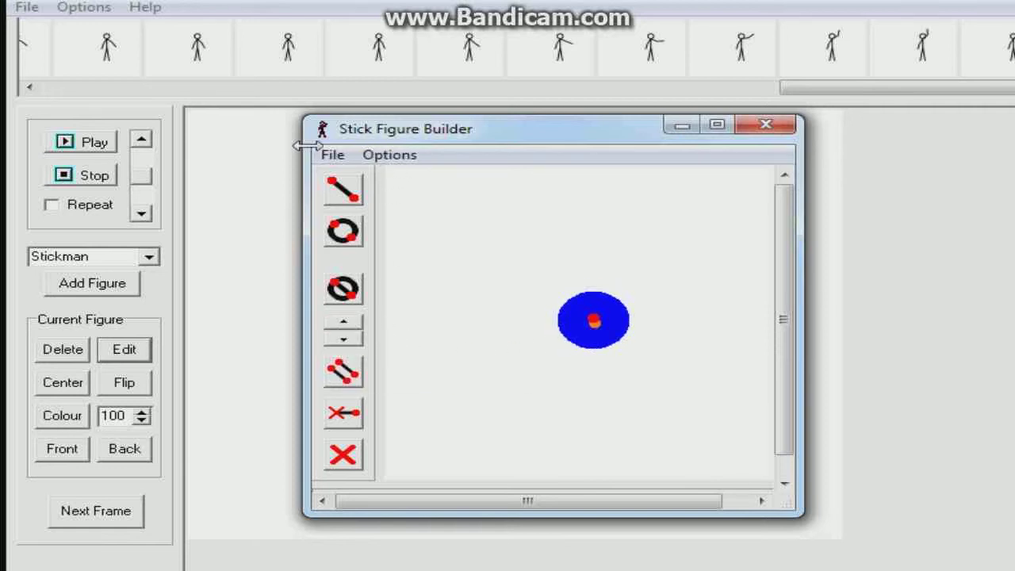
{"action": "left_click", "coordinate": [333, 157]}
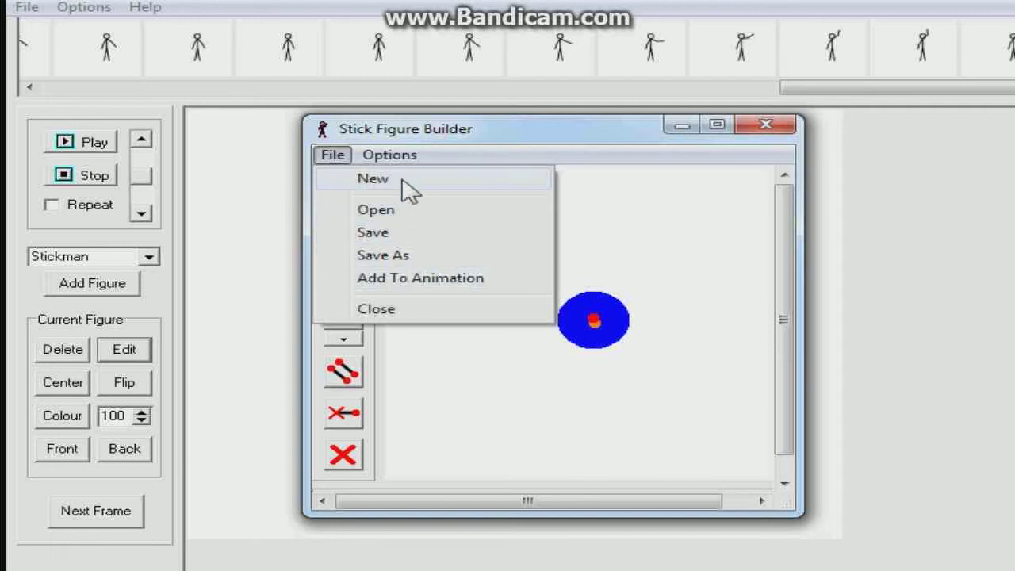
{"action": "left_click", "coordinate": [400, 278]}
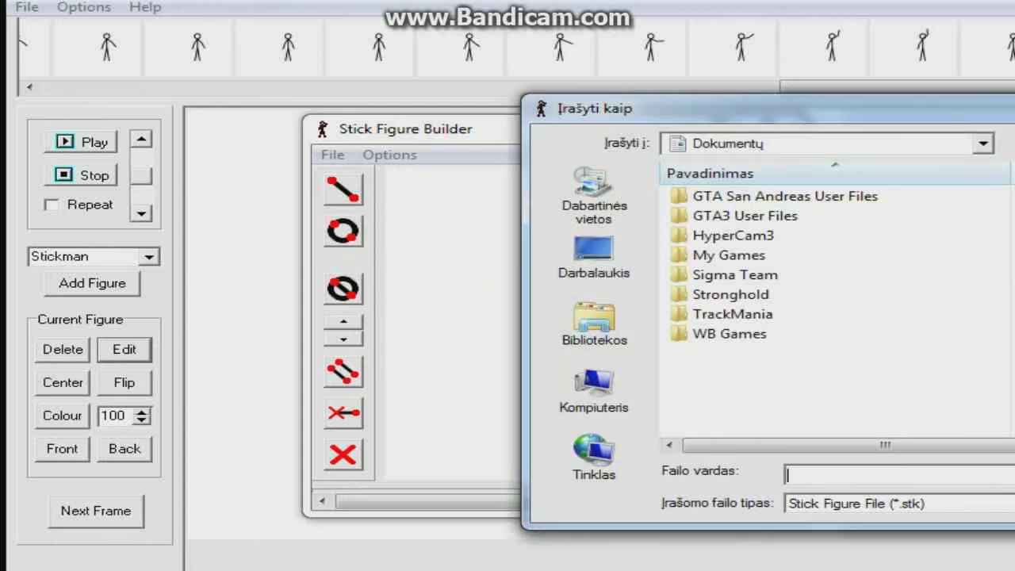
{"action": "left_click", "coordinate": [1014, 108]}
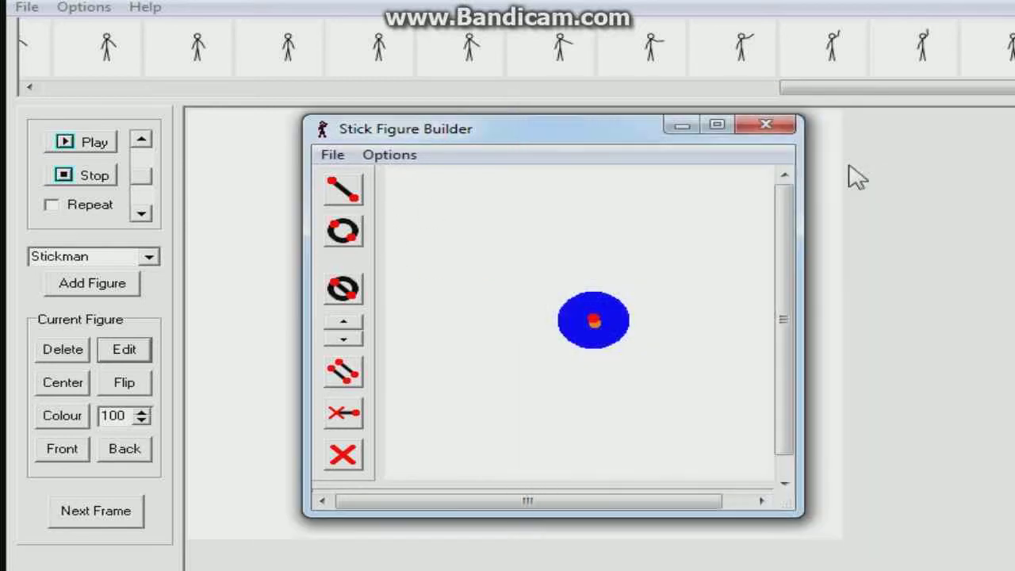
Step: Add the finished figure to the animation under the name "ball"
{"action": "left_click", "coordinate": [333, 155]}
{"action": "left_click", "coordinate": [422, 280]}
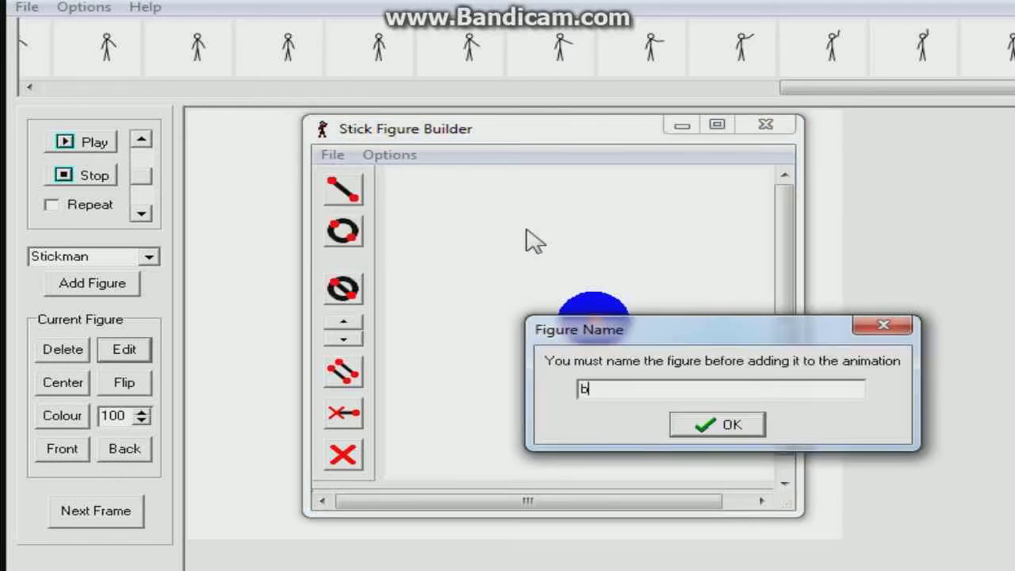
{"action": "type", "text": "ball"}
{"action": "left_click", "coordinate": [728, 425]}
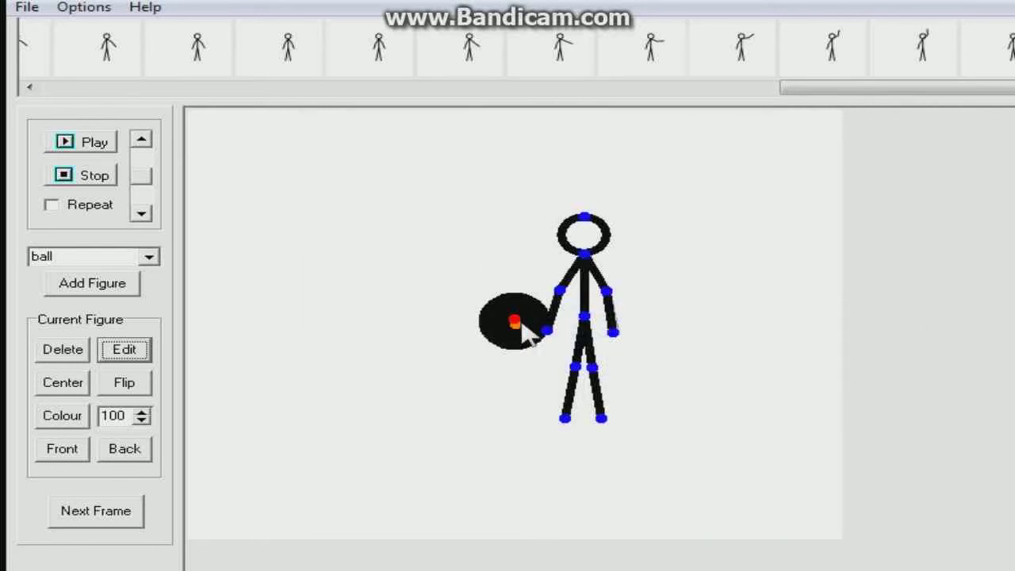
Step: Scale the ball to 68, place it beside the stickman's right-hand arm and add the frame
{"action": "left_click_drag", "start_coordinate": [518, 331], "coordinate": [471, 315]}
{"action": "left_click_drag", "start_coordinate": [142, 422], "coordinate": [145, 423]}
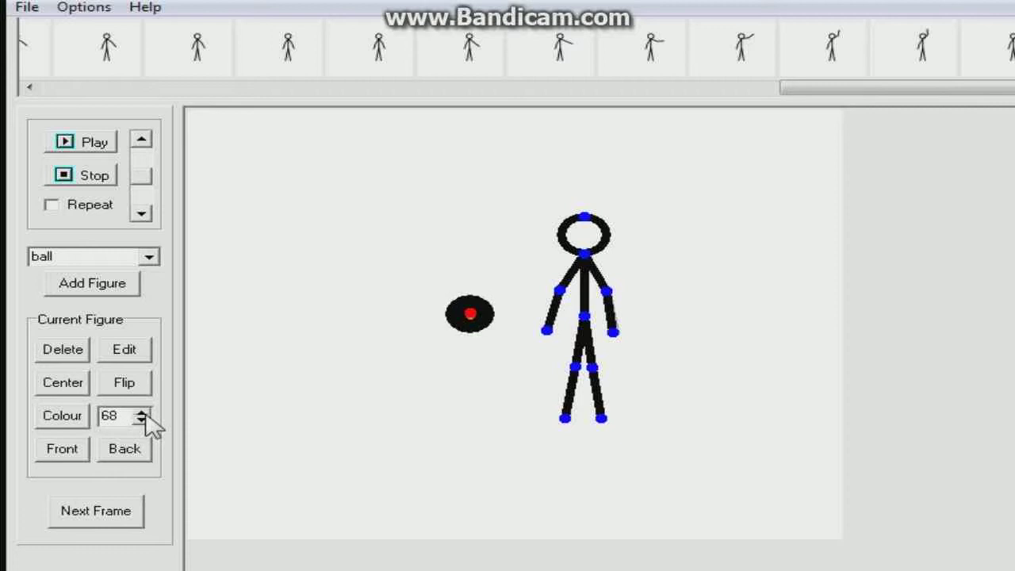
{"action": "left_click_drag", "start_coordinate": [471, 321], "coordinate": [653, 291]}
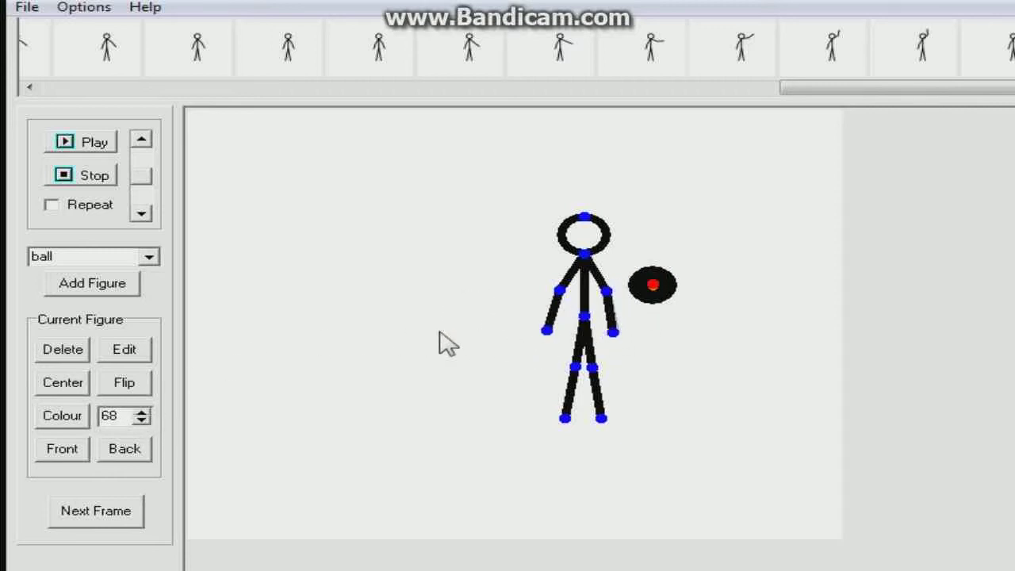
{"action": "left_click", "coordinate": [110, 513]}
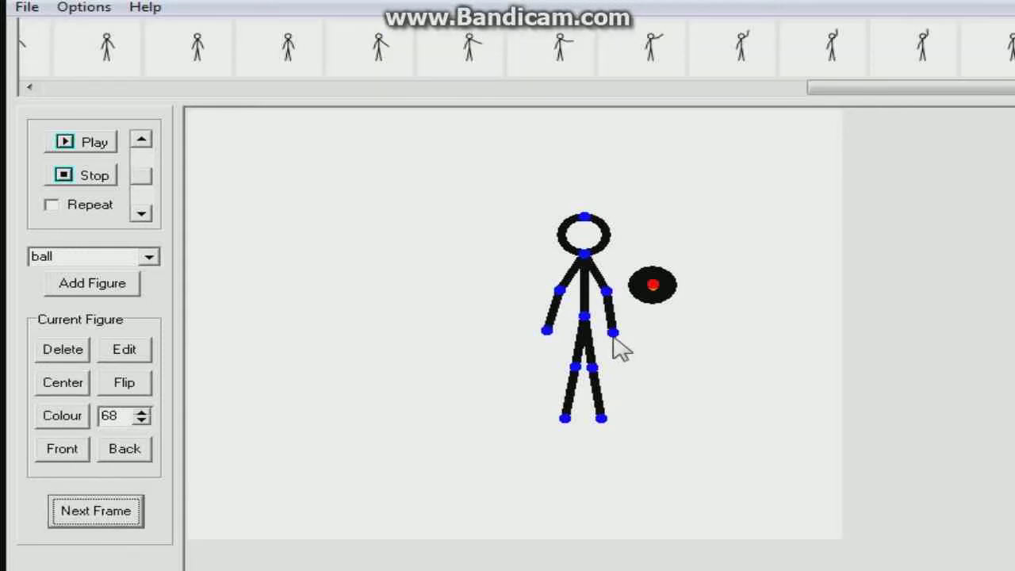
Step: Swing the stickman's right-hand forearm outward and move the ball up and away from it, adding frames along the way
{"action": "left_click_drag", "start_coordinate": [613, 335], "coordinate": [667, 268]}
{"action": "key", "text": "space"}
{"action": "left_click_drag", "start_coordinate": [667, 268], "coordinate": [696, 231]}
{"action": "key", "text": "space"}
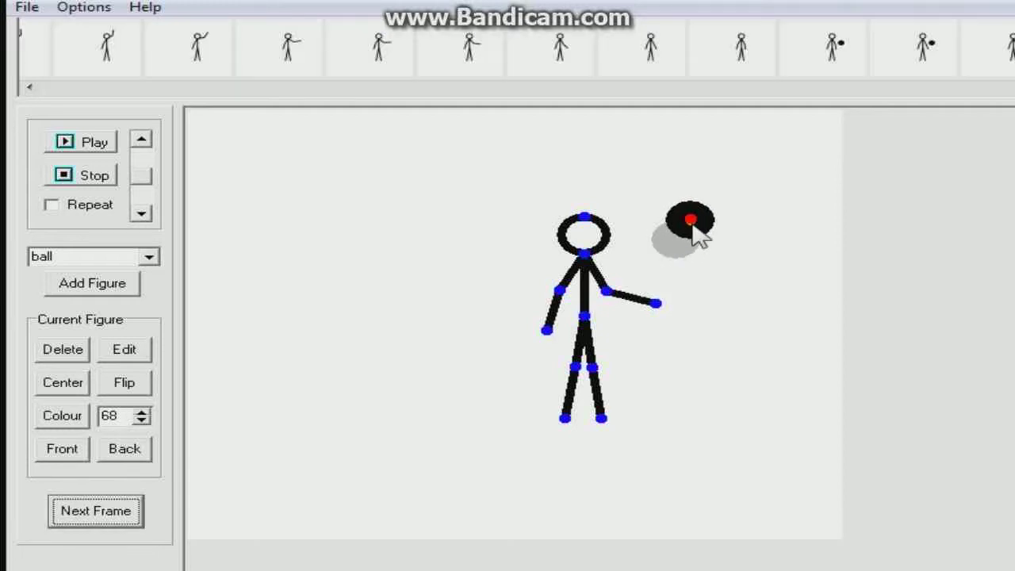
Step: Lower the stickman's raised arm back to its side, move the ball farther away and add the frames
{"action": "left_click", "coordinate": [607, 292]}
{"action": "left_click_drag", "start_coordinate": [608, 292], "coordinate": [609, 336]}
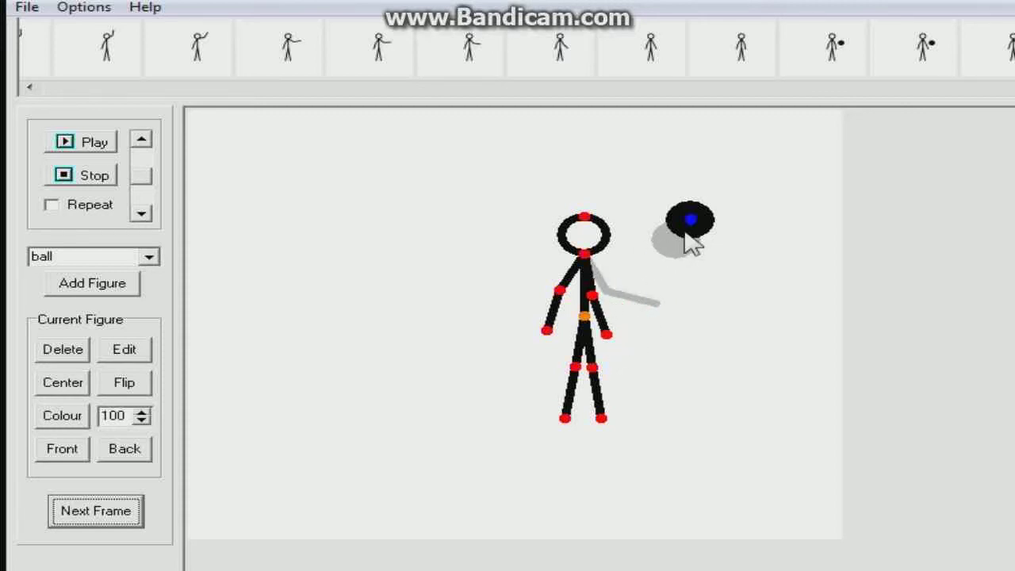
{"action": "left_click_drag", "start_coordinate": [694, 234], "coordinate": [788, 276]}
{"action": "key", "text": "space"}
{"action": "key", "text": "space"}
Step: Move the ball to different positions around the stickman, adding a frame at each, and finish at the canvas's right edge
{"action": "left_click_drag", "start_coordinate": [788, 276], "coordinate": [885, 254]}
{"action": "key", "text": "space"}
{"action": "key", "text": "space"}
{"action": "key", "text": "space"}
{"action": "key", "text": "space"}
{"action": "key", "text": "space"}
{"action": "key", "text": "space"}
{"action": "key", "text": "space"}
{"action": "key", "text": "space"}
{"action": "key", "text": "space"}
{"action": "key", "text": "space"}
{"action": "key", "text": "space"}
{"action": "key", "text": "space"}
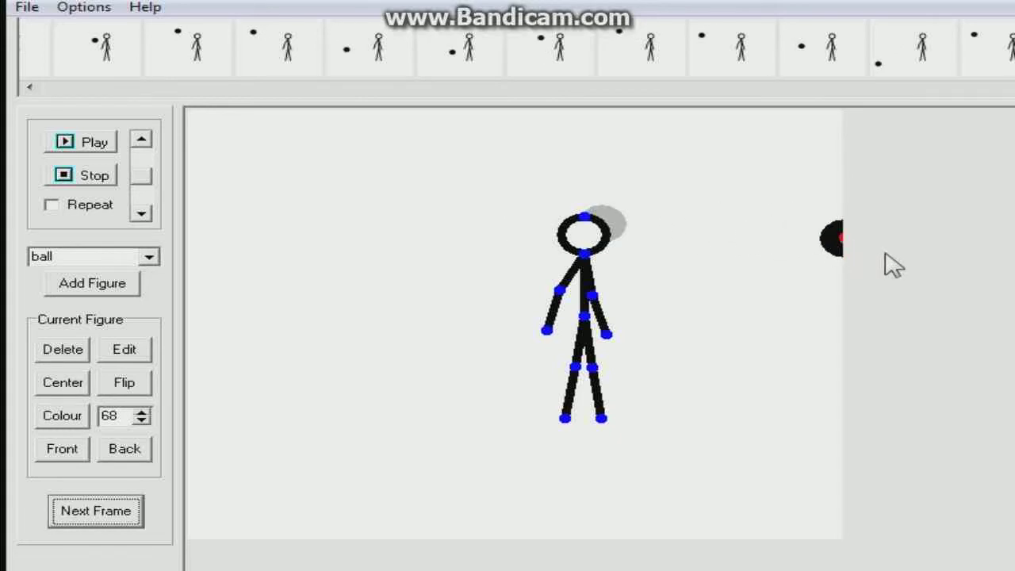
Step: Delete the ball and the stickman from the current frame to leave the canvas empty
{"action": "left_click_drag", "start_coordinate": [954, 271], "coordinate": [379, 294]}
{"action": "left_click", "coordinate": [60, 352]}
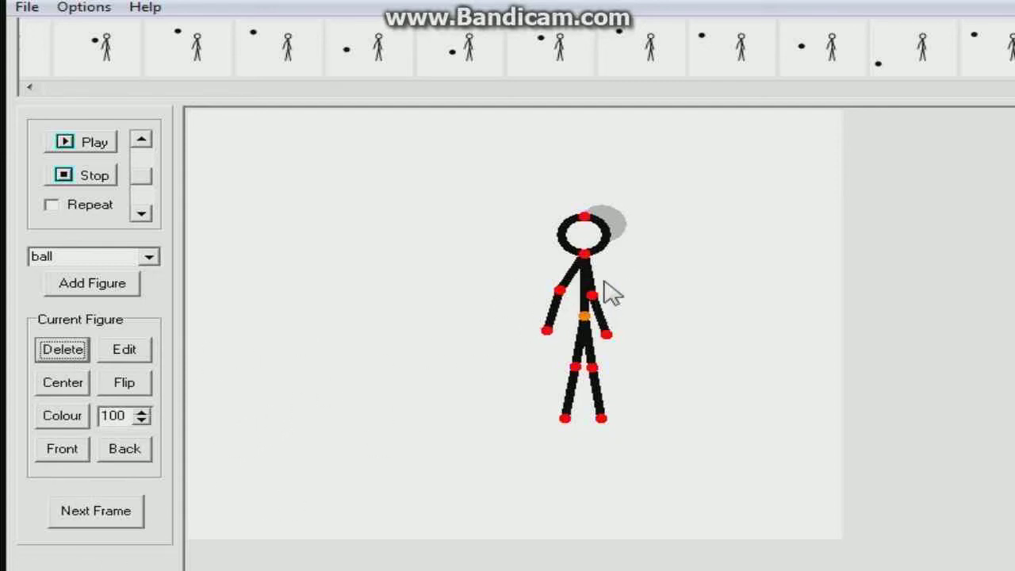
{"action": "left_click_drag", "start_coordinate": [583, 254], "coordinate": [580, 512]}
{"action": "key", "text": "Delete"}
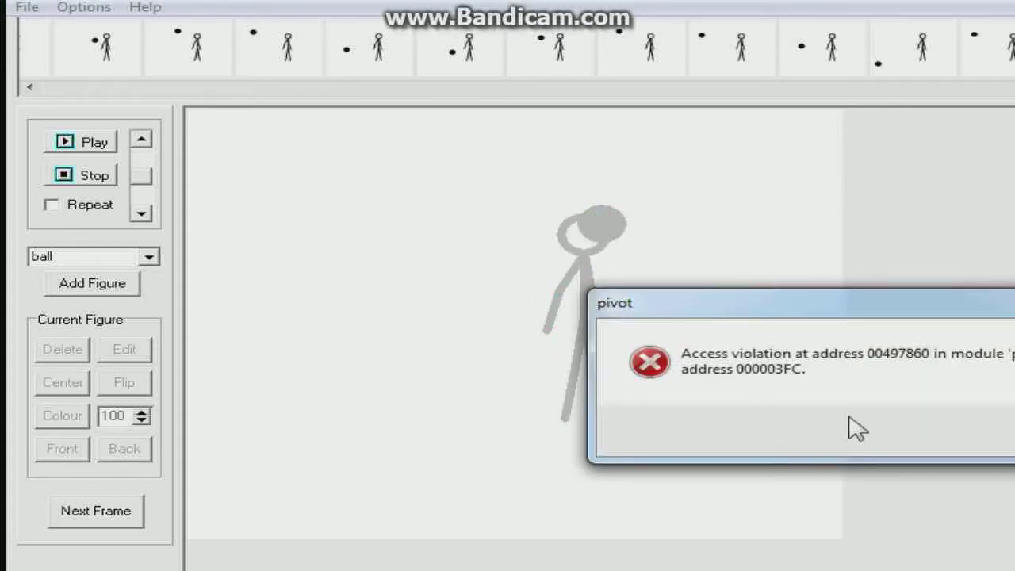
Step: Dismiss the recurring access violation error dialogs until the main window can be used again
{"action": "key", "text": "Return"}
{"action": "left_click", "coordinate": [516, 392]}
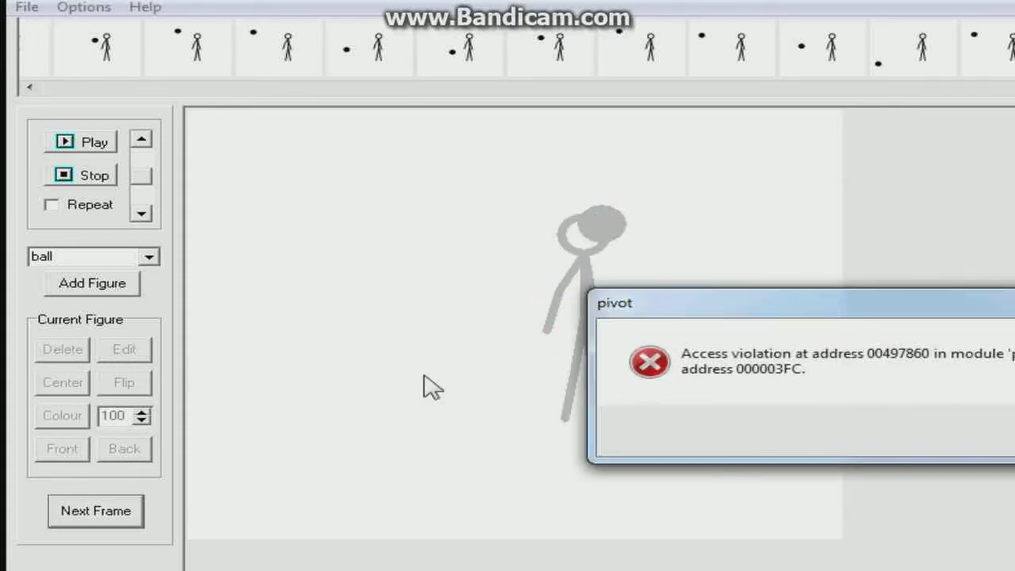
{"action": "key", "text": "Return"}
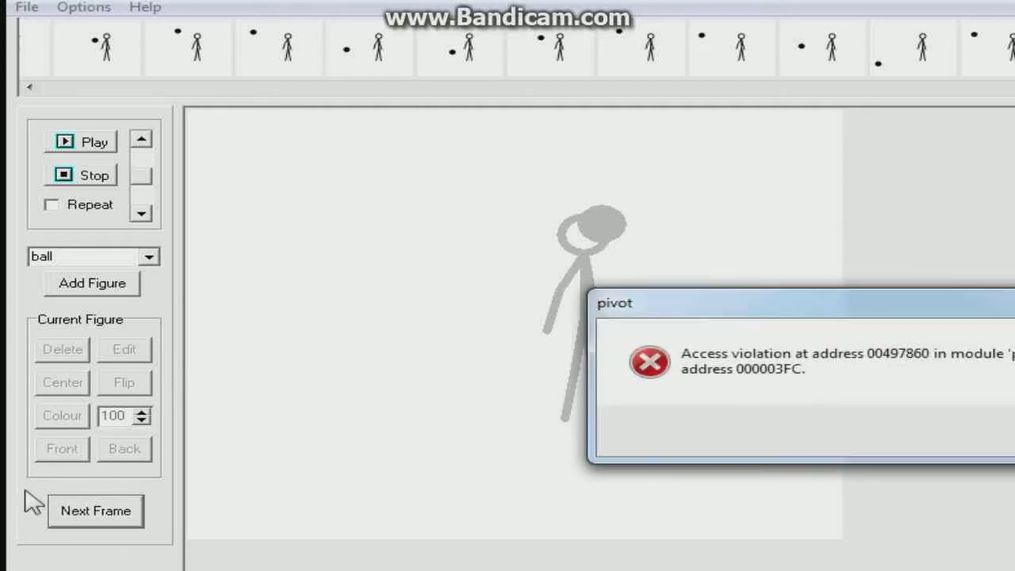
{"action": "left_click_drag", "start_coordinate": [949, 313], "coordinate": [604, 271]}
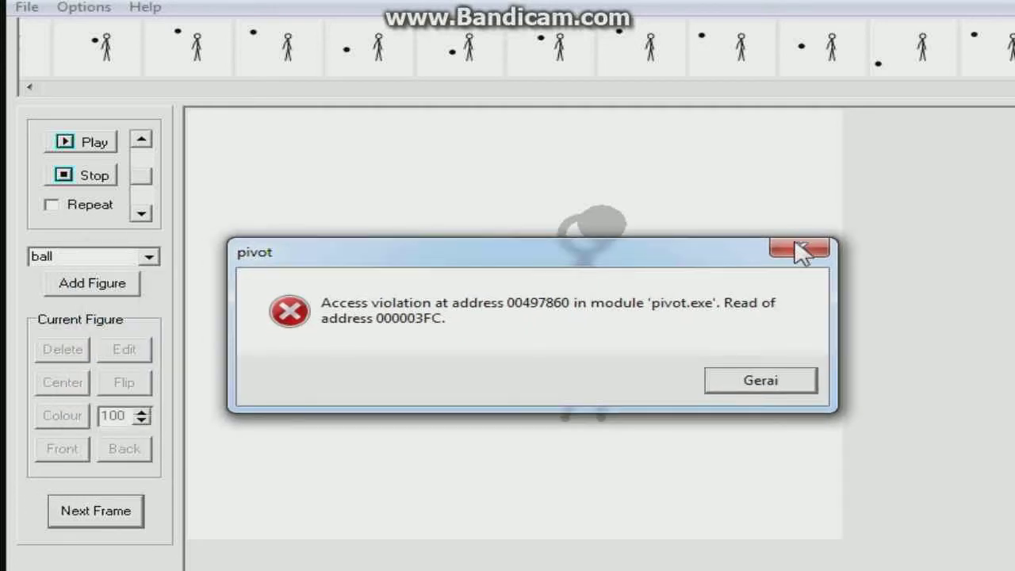
{"action": "left_click", "coordinate": [798, 251]}
{"action": "key", "text": "Return"}
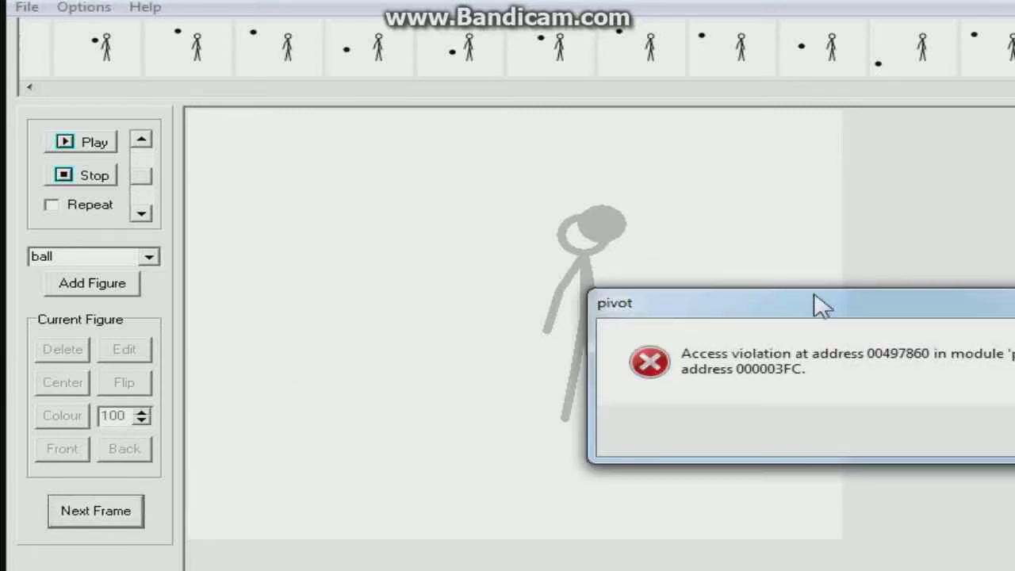
{"action": "left_click_drag", "start_coordinate": [662, 296], "coordinate": [227, 167]}
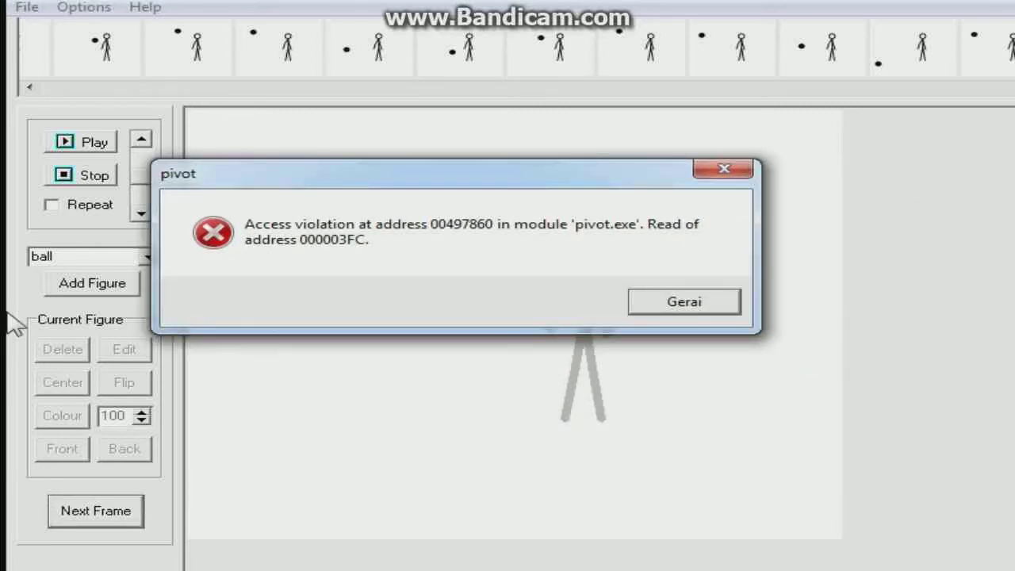
{"action": "left_click", "coordinate": [722, 169]}
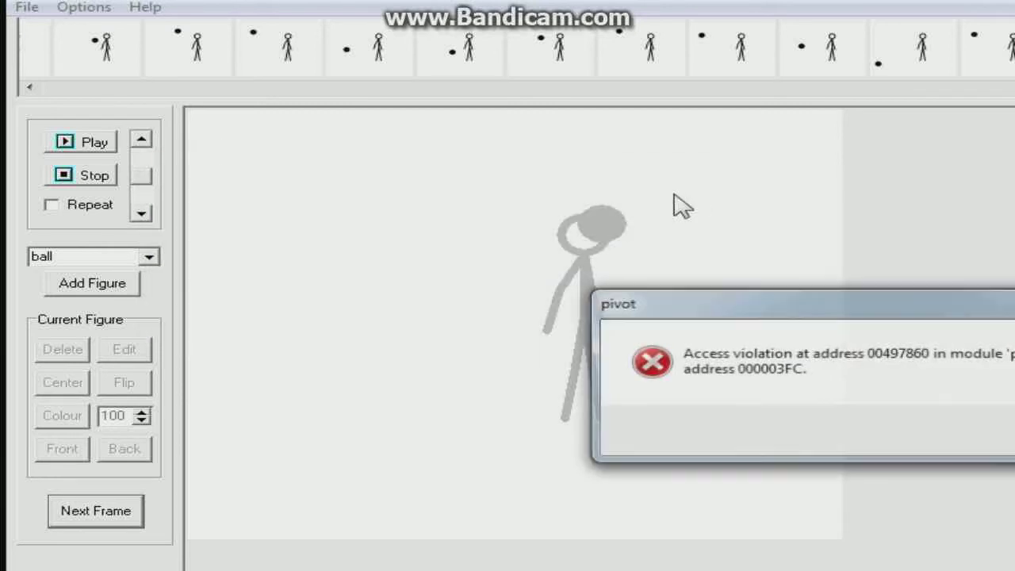
{"action": "left_click", "coordinate": [1014, 303]}
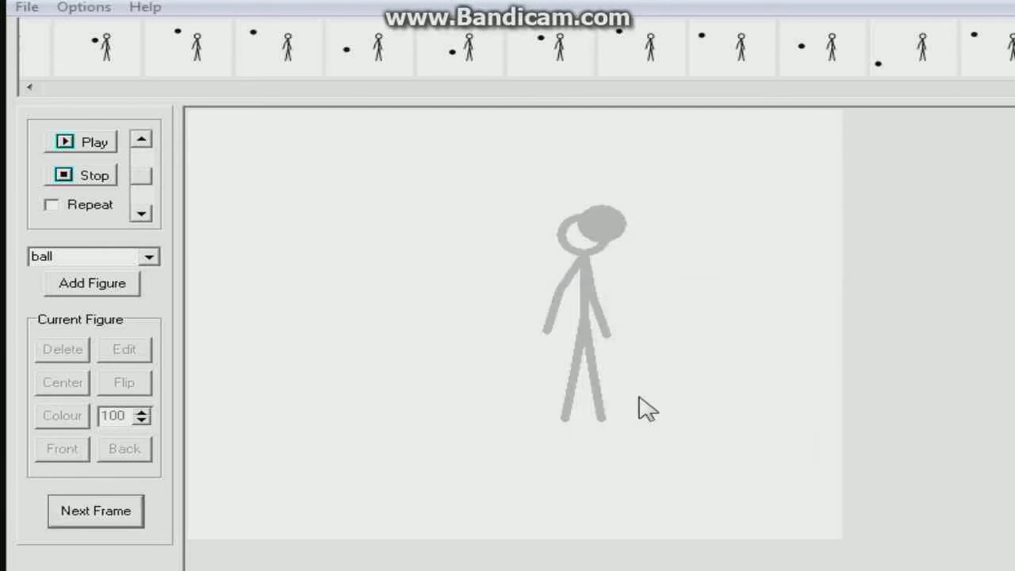
{"action": "key", "text": "Return"}
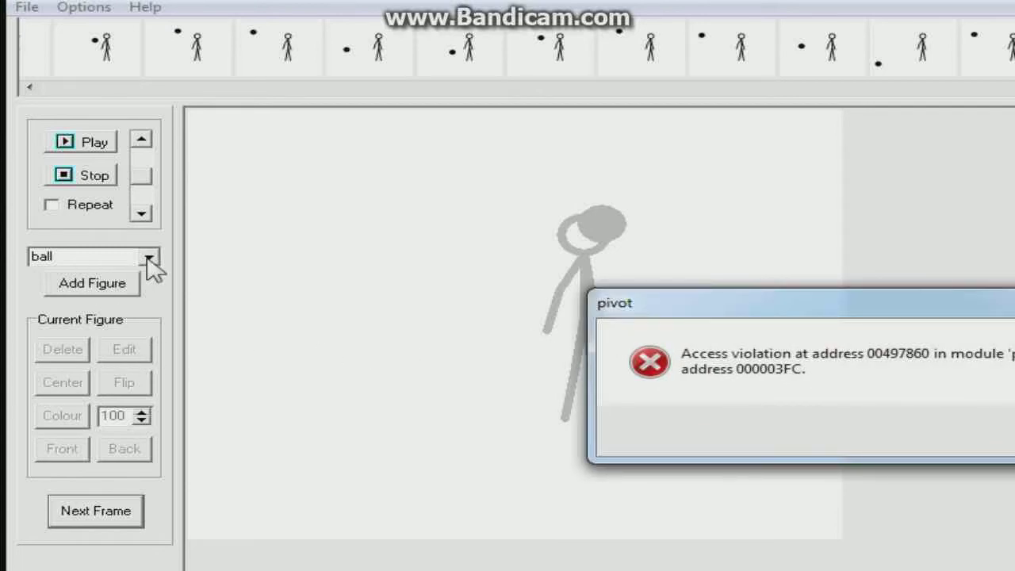
{"action": "left_click_drag", "start_coordinate": [907, 299], "coordinate": [1014, 274]}
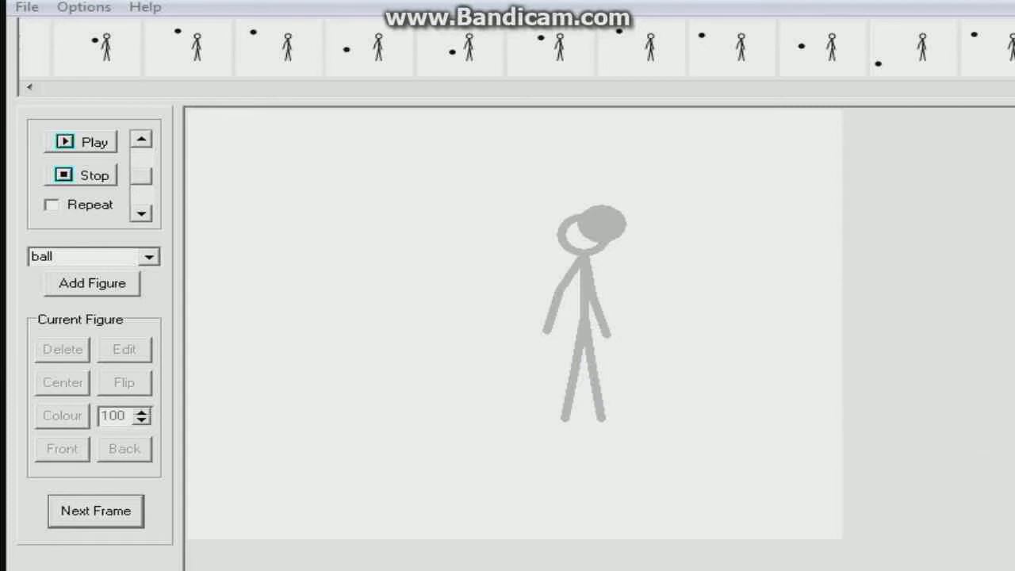
{"action": "key", "text": "Return"}
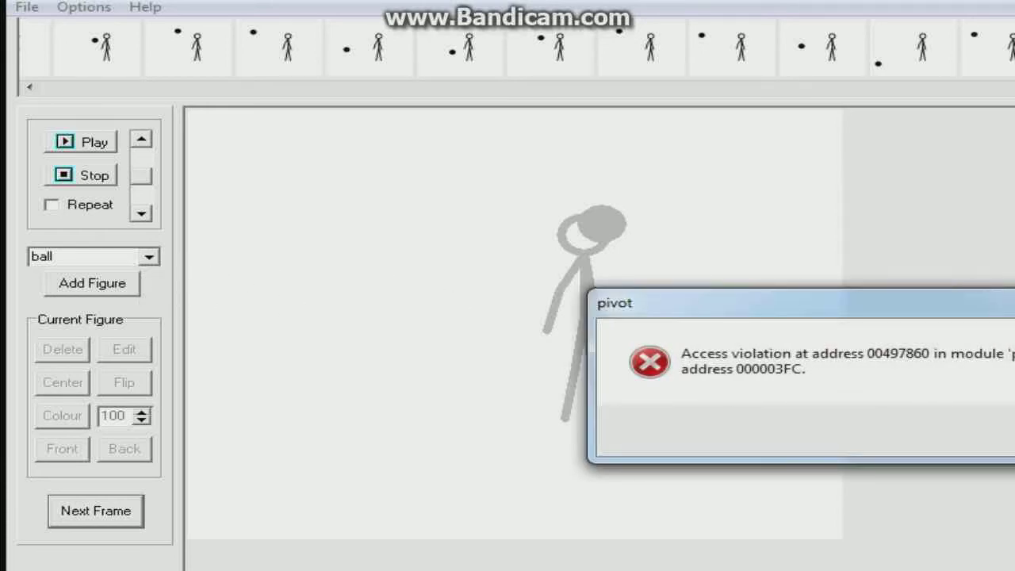
{"action": "key", "text": "Return"}
{"action": "key", "text": "Return"}
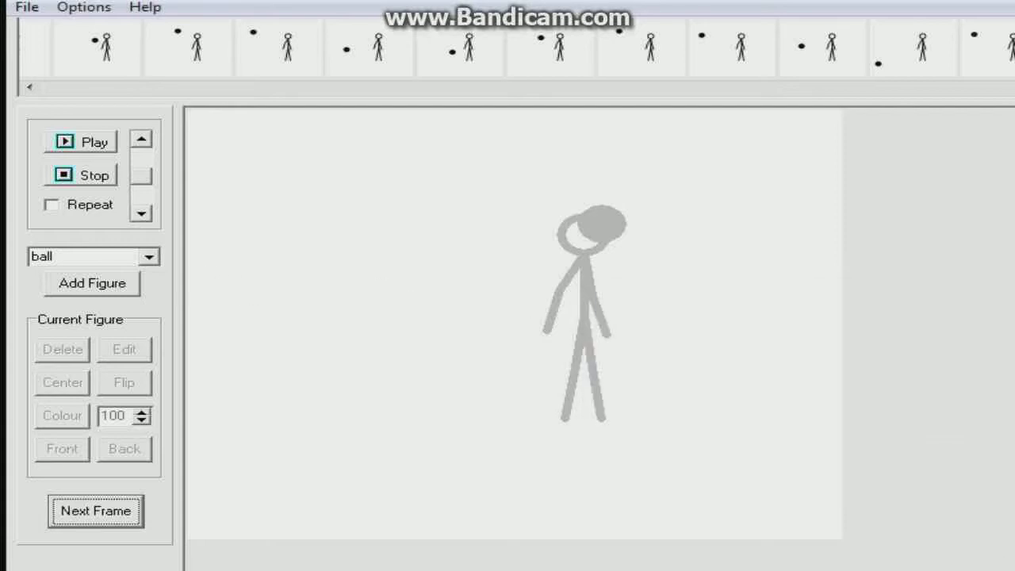
{"action": "left_click", "coordinate": [144, 263]}
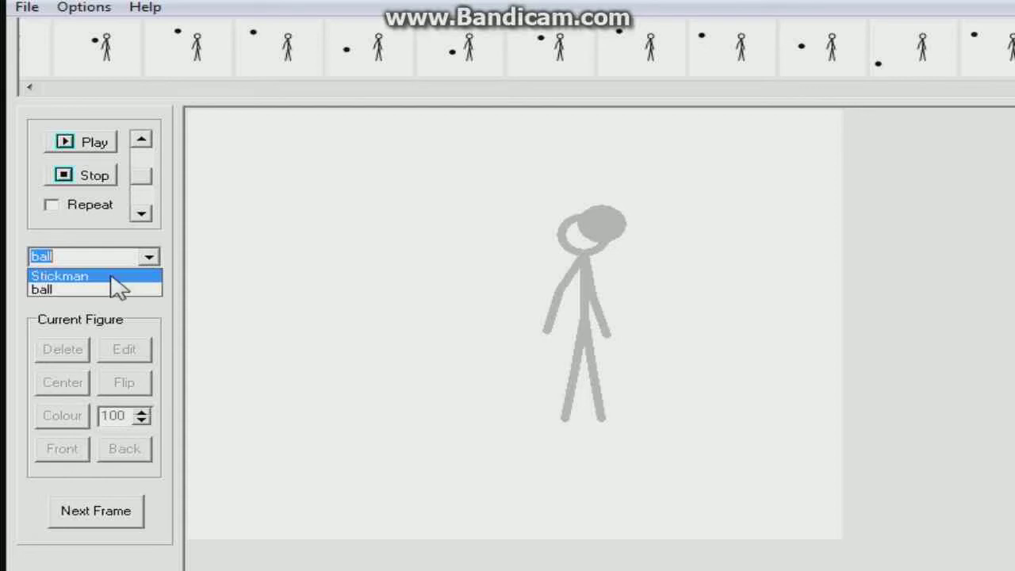
{"action": "left_click", "coordinate": [115, 276]}
{"action": "left_click", "coordinate": [92, 290]}
{"action": "left_click_drag", "start_coordinate": [516, 265], "coordinate": [544, 268]}
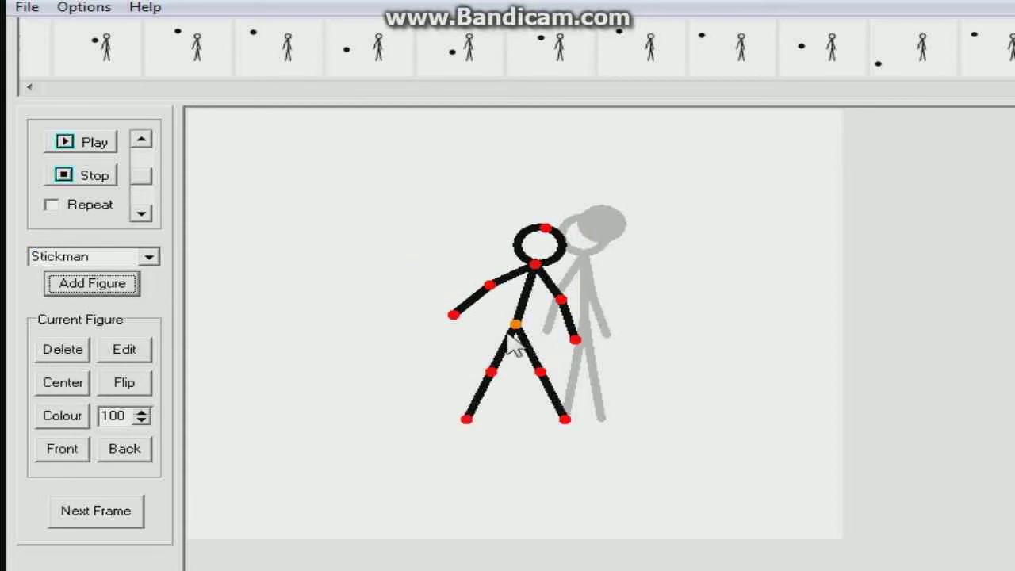
{"action": "left_click", "coordinate": [57, 351]}
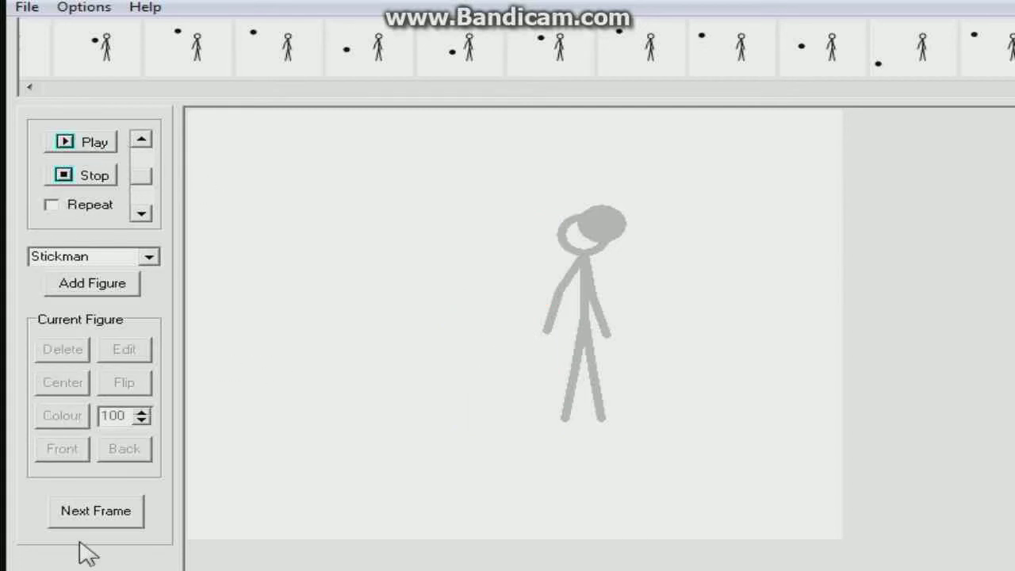
Step: Add the empty canvas as a frame and play the animation
{"action": "left_click", "coordinate": [76, 512]}
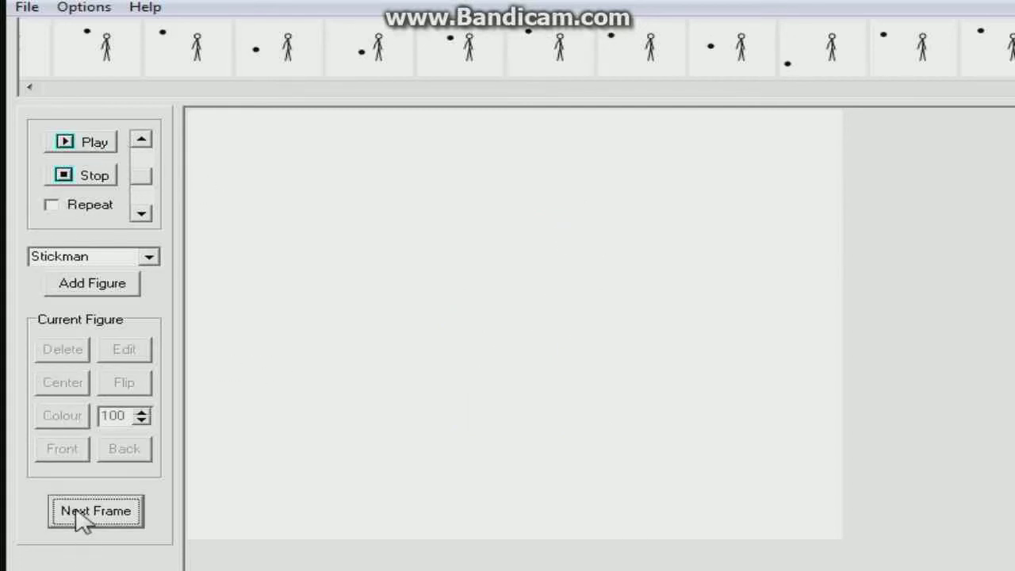
{"action": "left_click", "coordinate": [62, 143]}
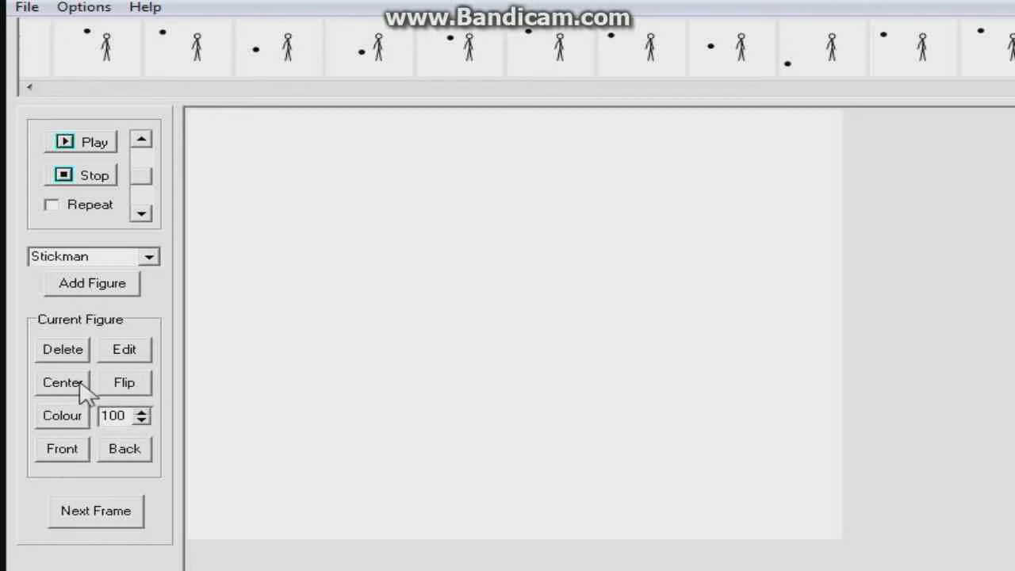
Step: Add a new stickman and colour it dark red with red 198, green 4 and blue 4
{"action": "left_click", "coordinate": [99, 285]}
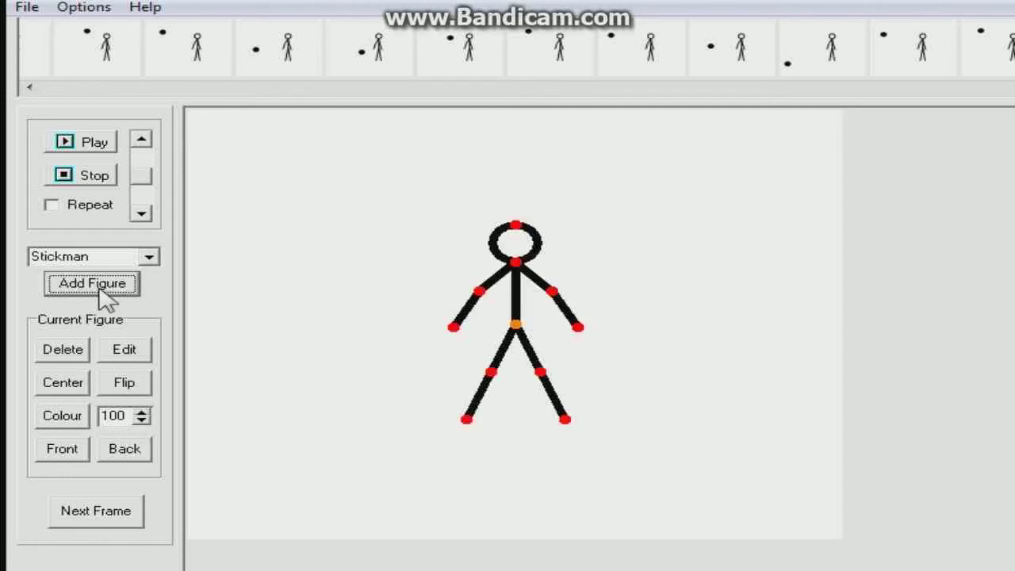
{"action": "left_click", "coordinate": [64, 420]}
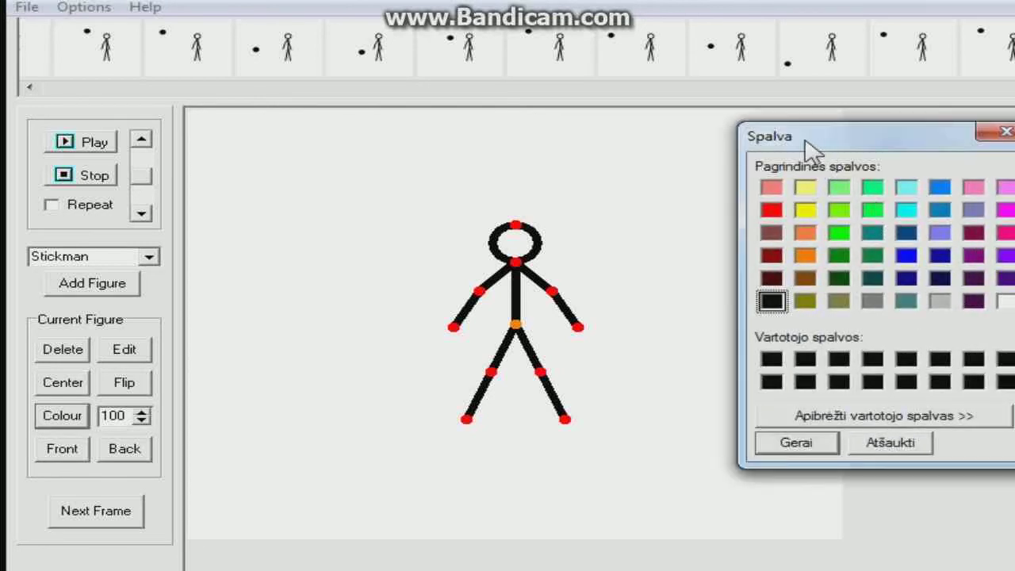
{"action": "left_click_drag", "start_coordinate": [813, 147], "coordinate": [461, 115]}
{"action": "left_click", "coordinate": [474, 387]}
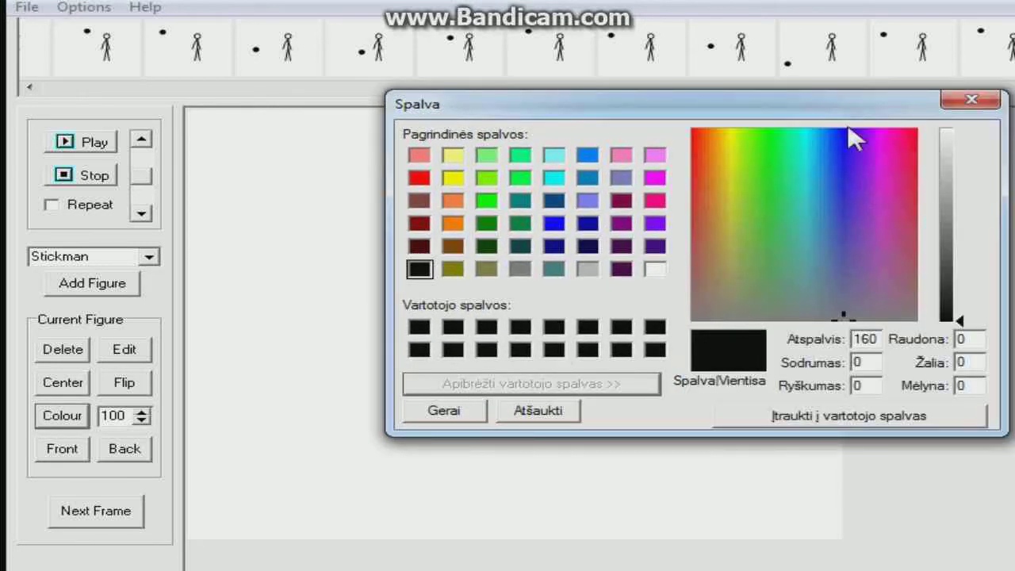
{"action": "mouse_move", "coordinate": [954, 304]}
{"action": "left_mouse_down"}
{"action": "mouse_move", "coordinate": [961, 324]}
{"action": "mouse_move", "coordinate": [970, 176]}
{"action": "mouse_move", "coordinate": [957, 320]}
{"action": "left_mouse_up"}
{"action": "left_click_drag", "start_coordinate": [761, 273], "coordinate": [693, 131]}
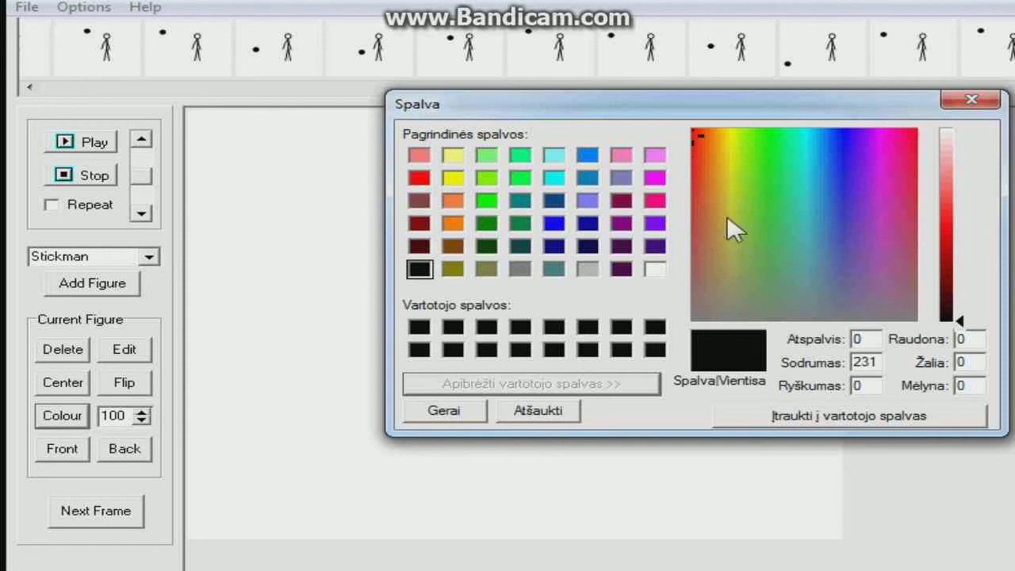
{"action": "left_click", "coordinate": [958, 247]}
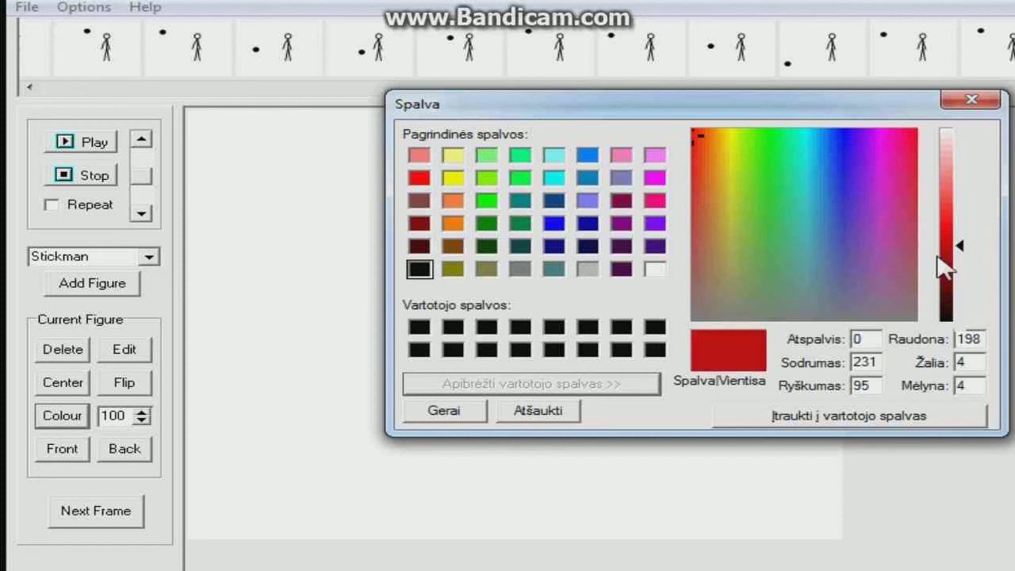
{"action": "left_click", "coordinate": [441, 414]}
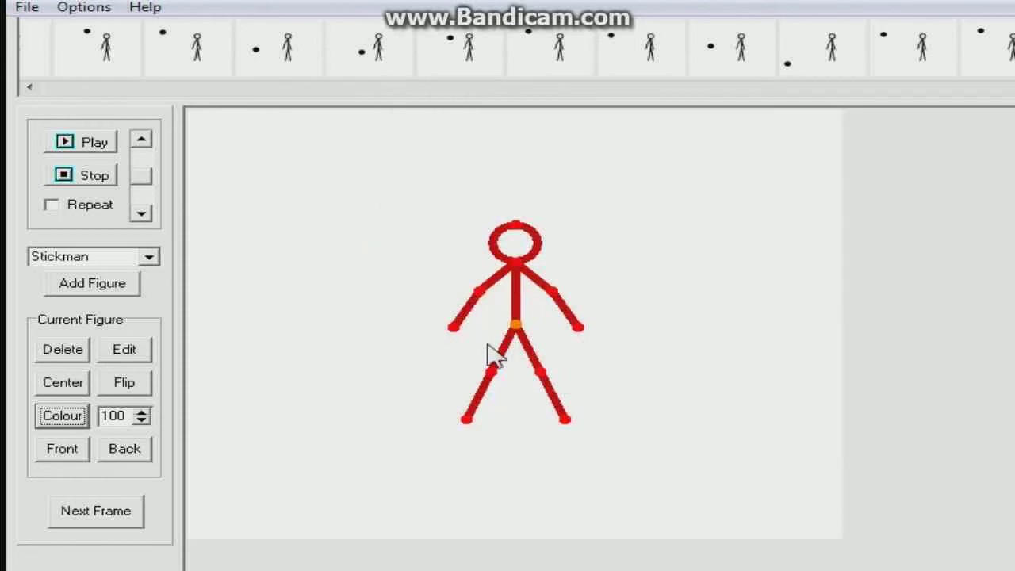
Step: Shift the red stickman slightly right and down, fold both legs straight up over its head and add the frame
{"action": "left_click_drag", "start_coordinate": [508, 324], "coordinate": [540, 335]}
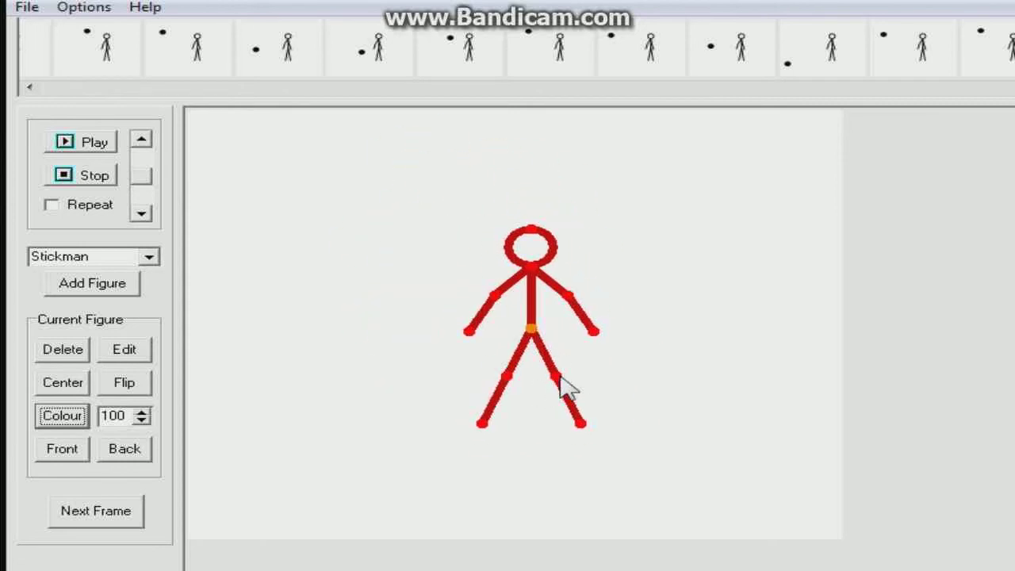
{"action": "left_click_drag", "start_coordinate": [560, 378], "coordinate": [528, 244]}
{"action": "left_click_drag", "start_coordinate": [507, 378], "coordinate": [531, 248]}
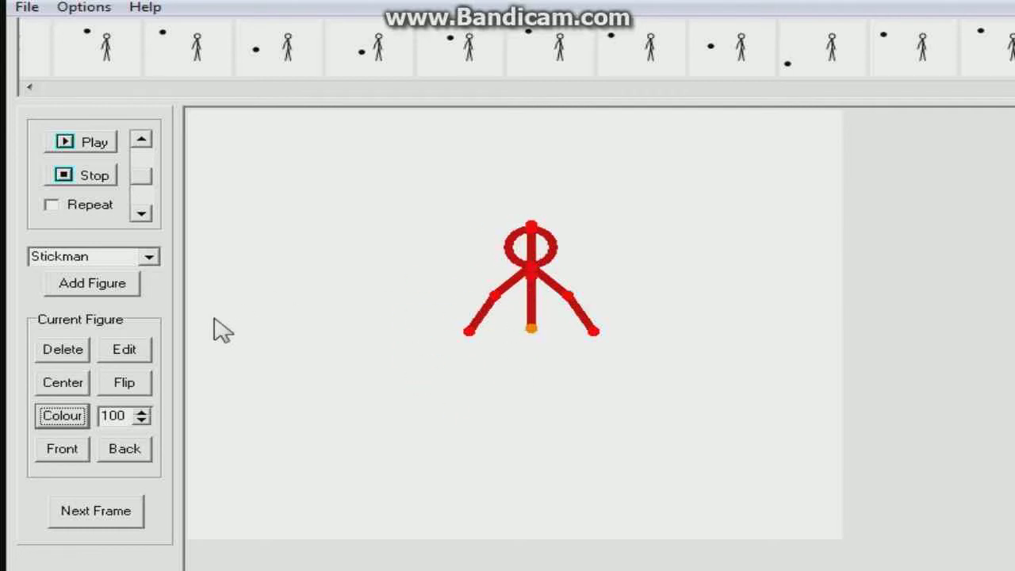
{"action": "left_click", "coordinate": [80, 511]}
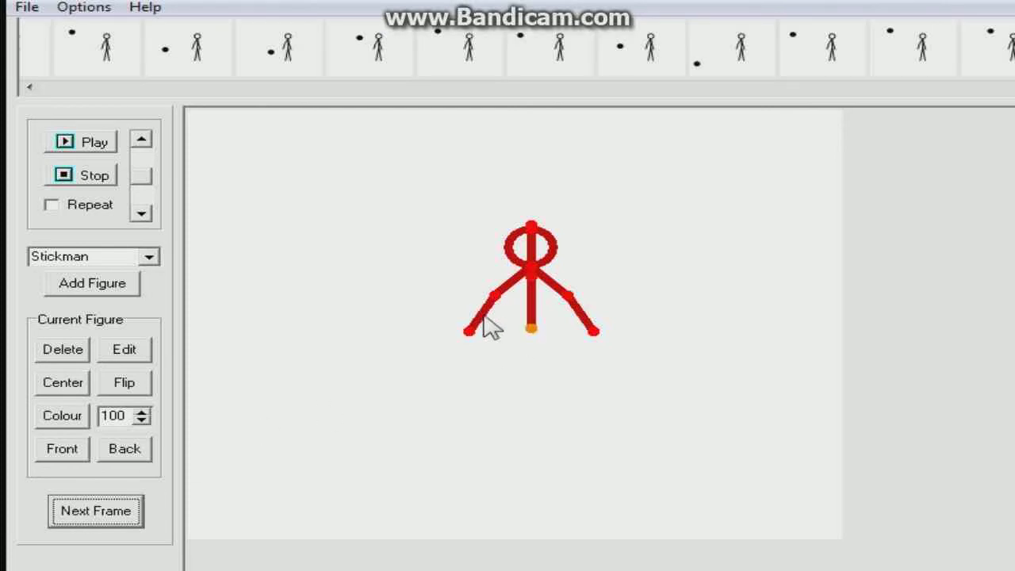
Step: Pose the red stickman in two added frames: both forearms folded in to the hips, and both legs stretched straight out sideways
{"action": "left_click_drag", "start_coordinate": [469, 333], "coordinate": [527, 334]}
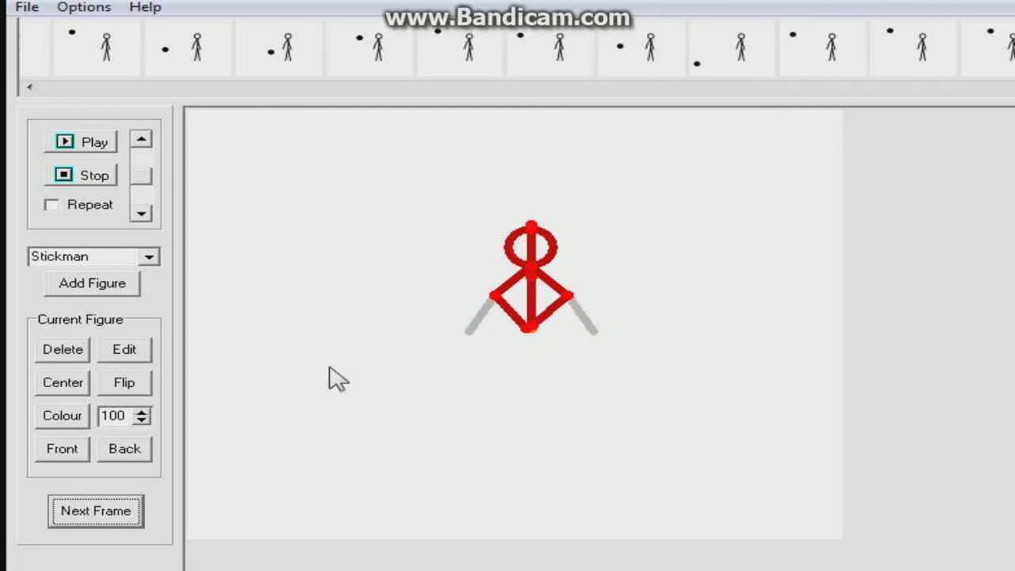
{"action": "left_click", "coordinate": [93, 513]}
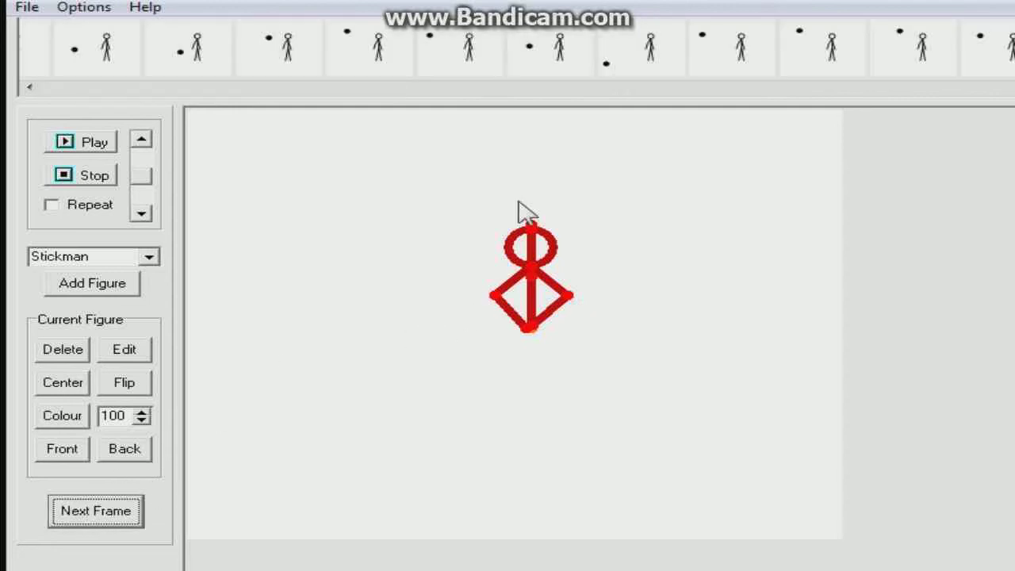
{"action": "left_click_drag", "start_coordinate": [531, 234], "coordinate": [471, 275]}
{"action": "left_click_drag", "start_coordinate": [533, 232], "coordinate": [600, 273]}
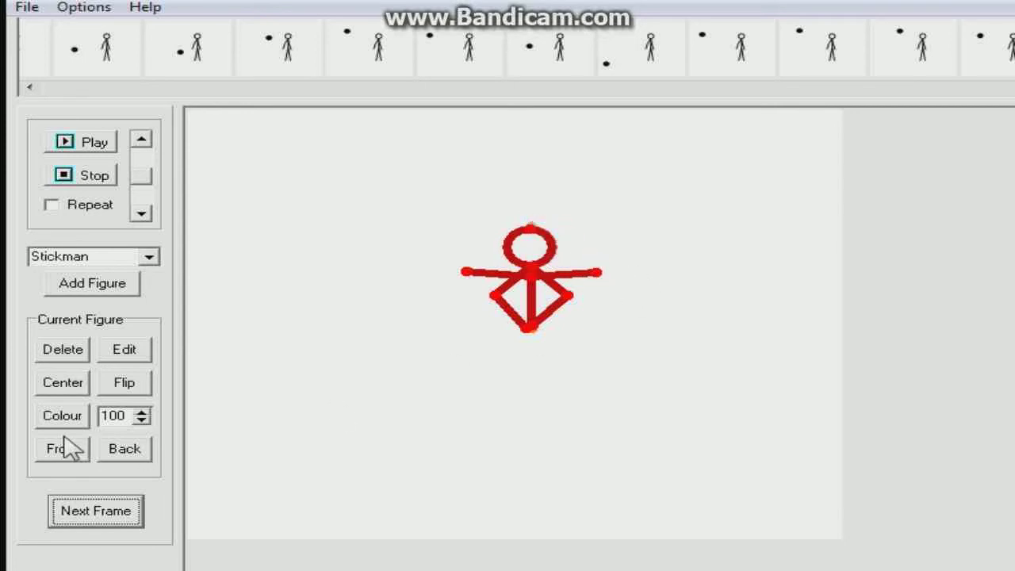
{"action": "left_click", "coordinate": [70, 515]}
Step: Bring the red stickman to the front, flip it horizontally and add the frame
{"action": "left_click", "coordinate": [76, 452]}
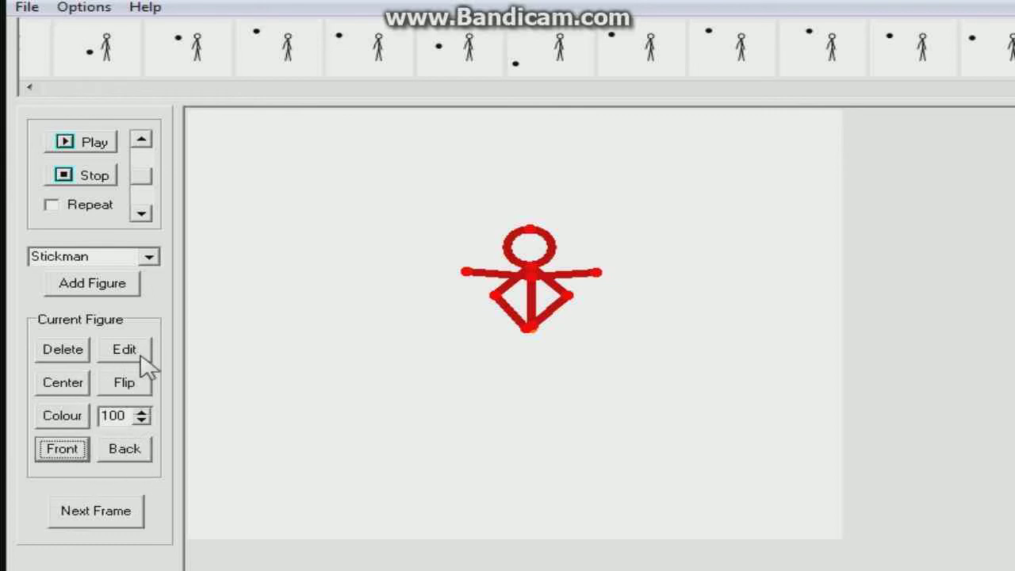
{"action": "left_click", "coordinate": [131, 387]}
{"action": "left_click", "coordinate": [131, 386]}
{"action": "left_click", "coordinate": [132, 386]}
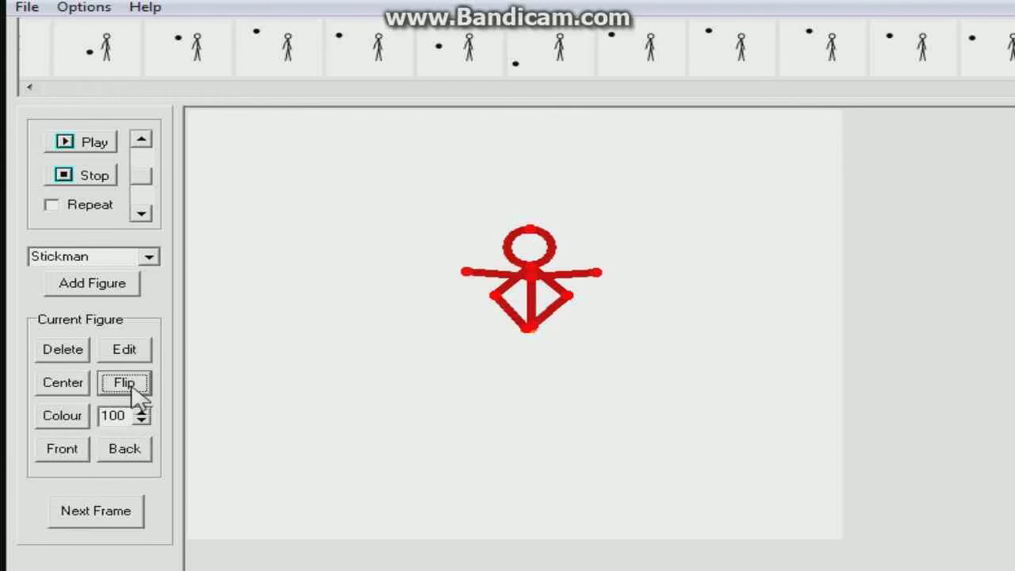
{"action": "left_click", "coordinate": [132, 387]}
{"action": "left_click", "coordinate": [94, 514]}
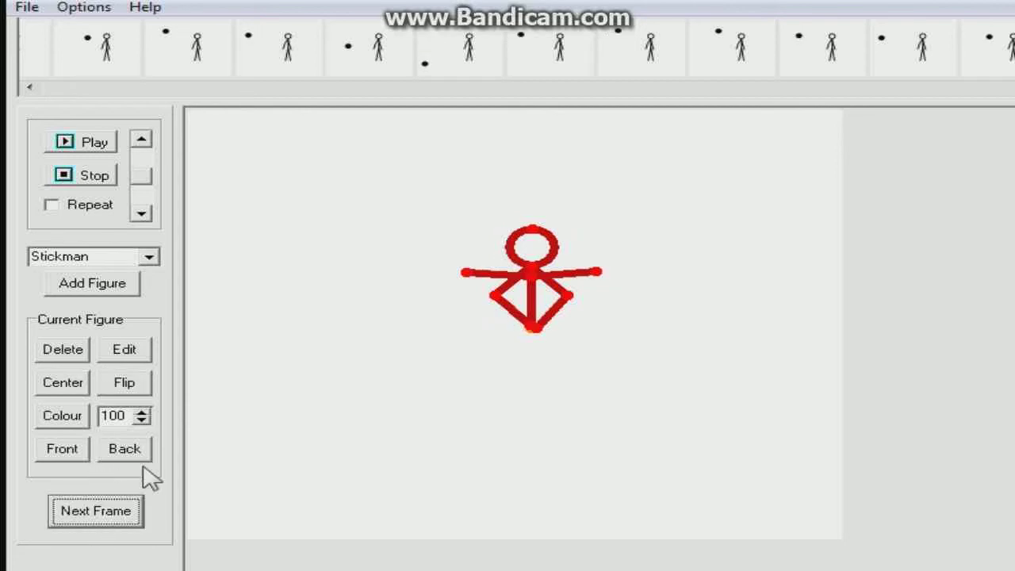
Step: Open the red stickman in the Stick Figure Builder and close the builder without editing
{"action": "left_click", "coordinate": [123, 349]}
{"action": "left_click", "coordinate": [751, 134]}
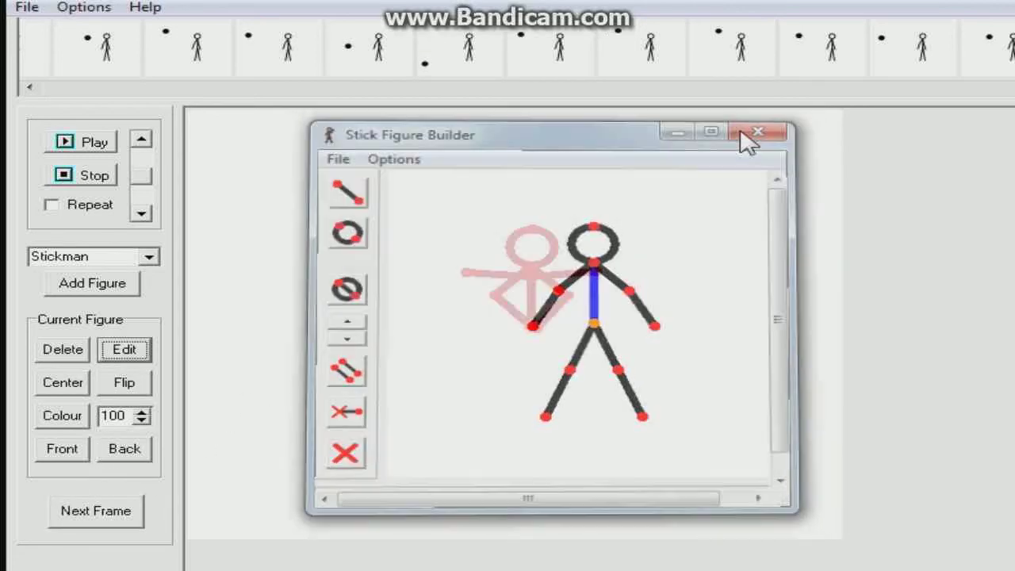
Step: Add eight more frames, flipping the red stickman horizontally before each one, and play the animation
{"action": "left_click", "coordinate": [147, 387]}
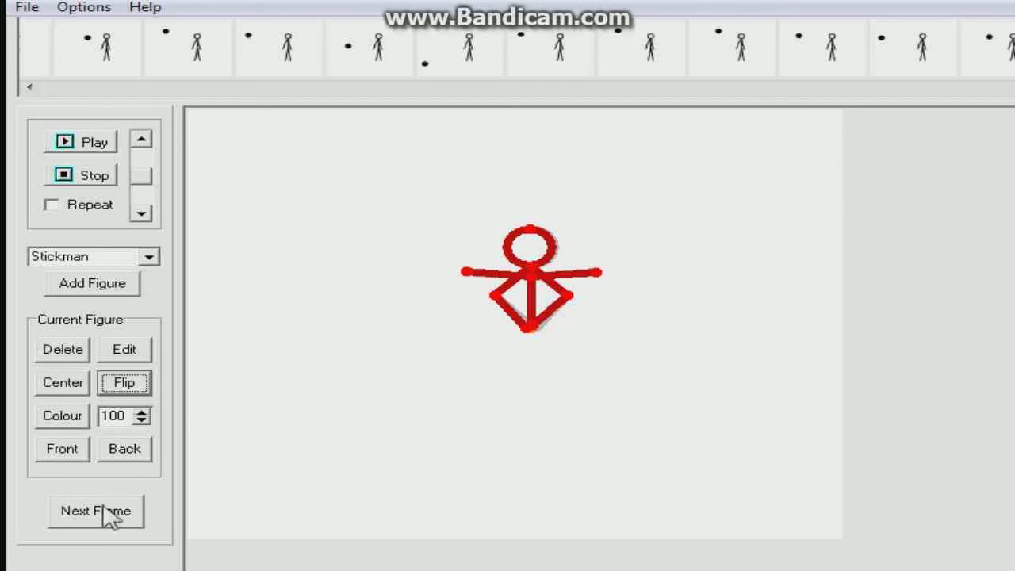
{"action": "left_click", "coordinate": [112, 515]}
{"action": "left_click", "coordinate": [128, 381]}
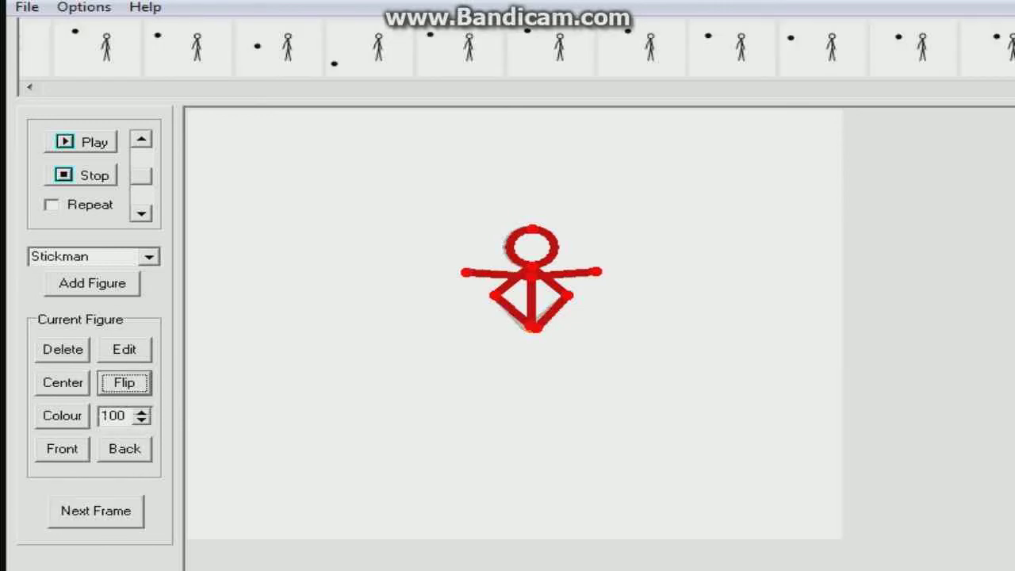
{"action": "left_click", "coordinate": [87, 510]}
{"action": "left_click", "coordinate": [111, 385]}
{"action": "left_click", "coordinate": [89, 510]}
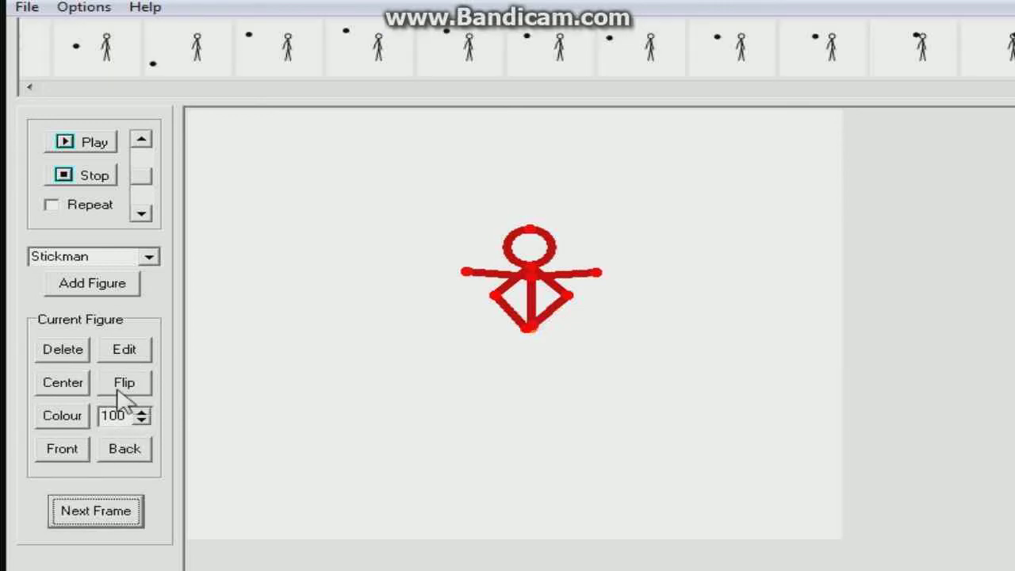
{"action": "left_click", "coordinate": [120, 388]}
{"action": "left_click", "coordinate": [108, 511]}
{"action": "left_click", "coordinate": [126, 387]}
{"action": "left_click", "coordinate": [74, 514]}
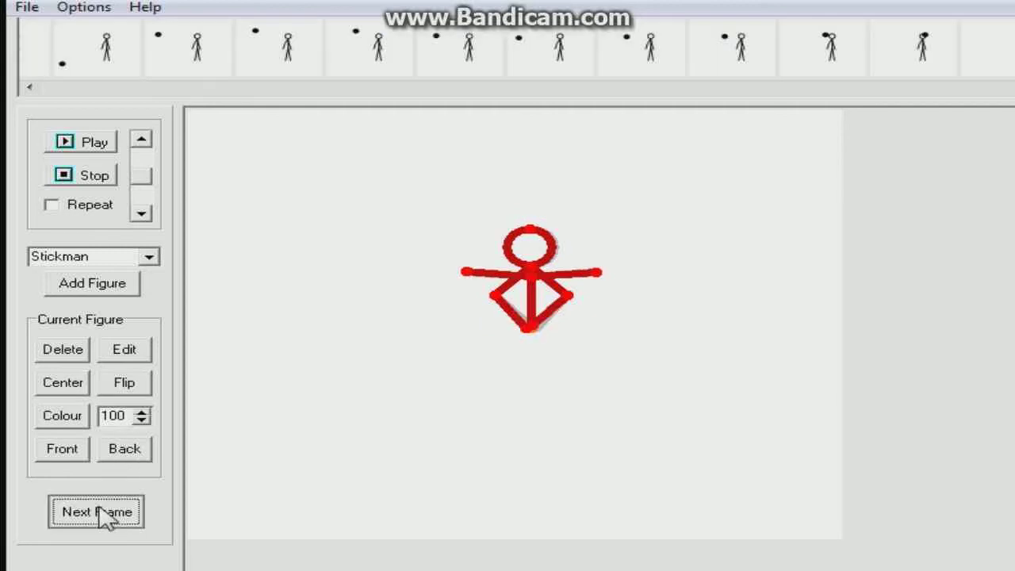
{"action": "left_click", "coordinate": [120, 389]}
{"action": "left_click", "coordinate": [86, 512]}
{"action": "left_click", "coordinate": [113, 387]}
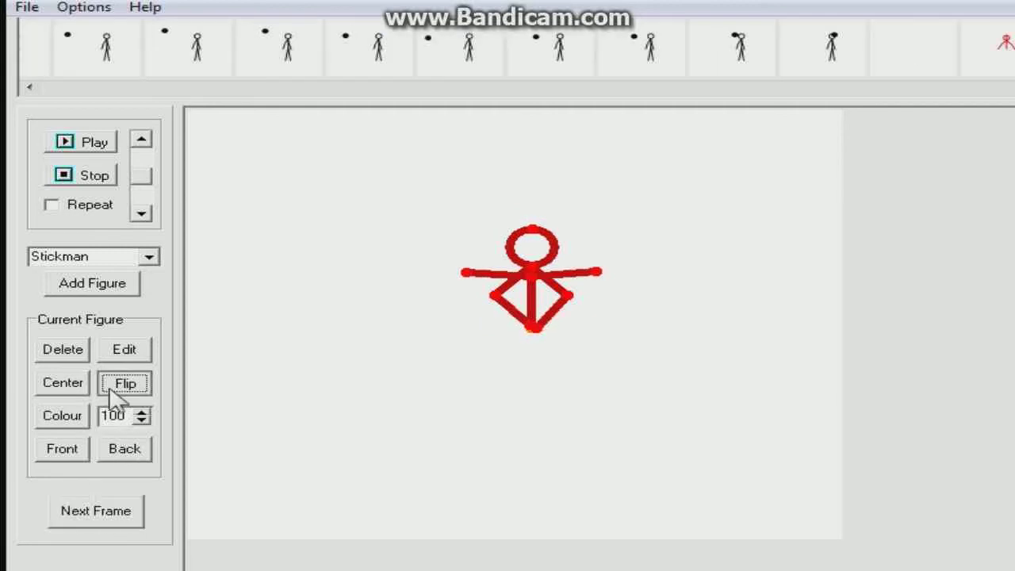
{"action": "left_click", "coordinate": [85, 514]}
{"action": "left_click", "coordinate": [109, 382]}
{"action": "left_click", "coordinate": [100, 519]}
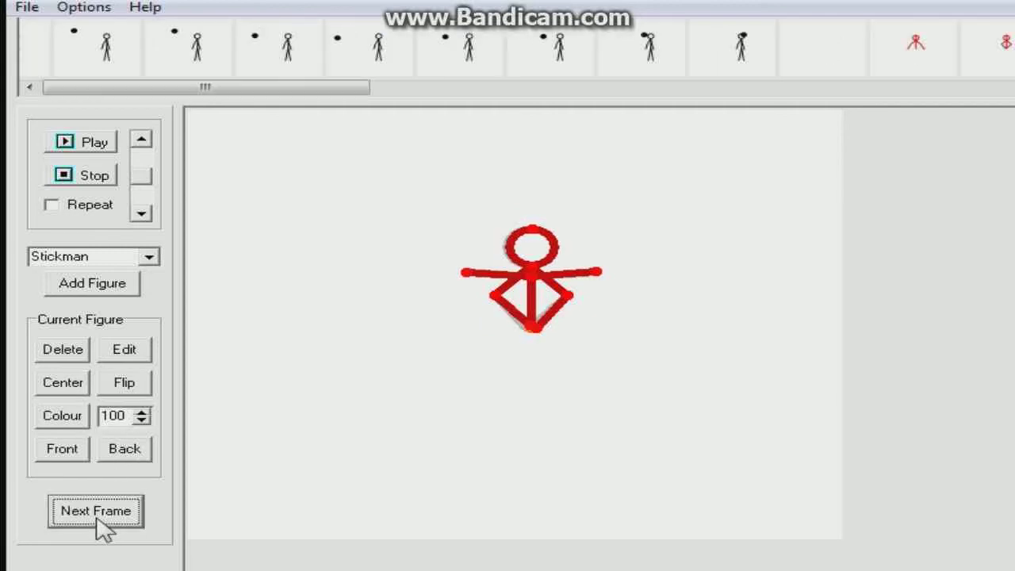
{"action": "left_click", "coordinate": [86, 143]}
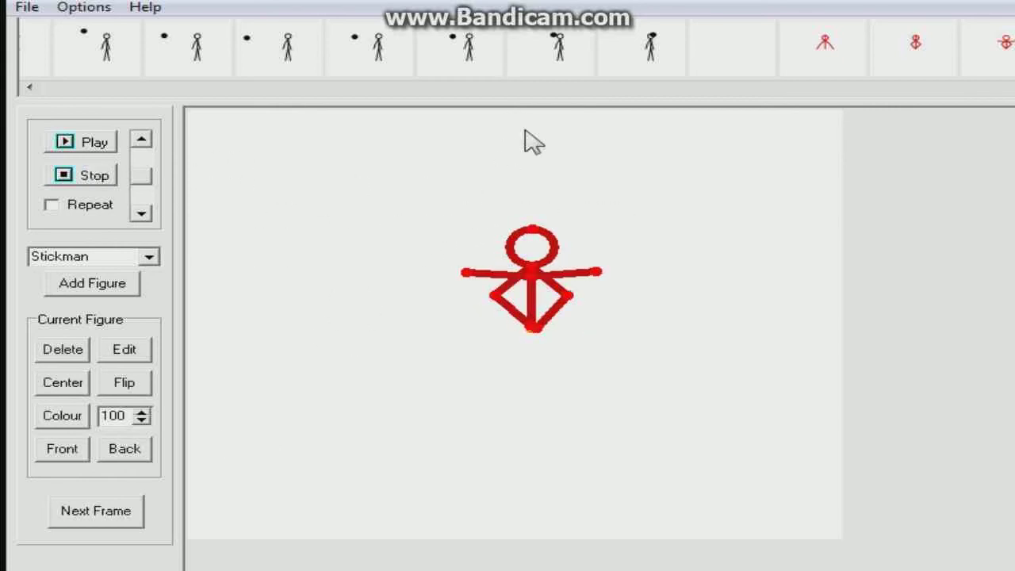
Step: Centre the red stickman on the canvas, bring it to the front and send it to the back
{"action": "left_click", "coordinate": [63, 387]}
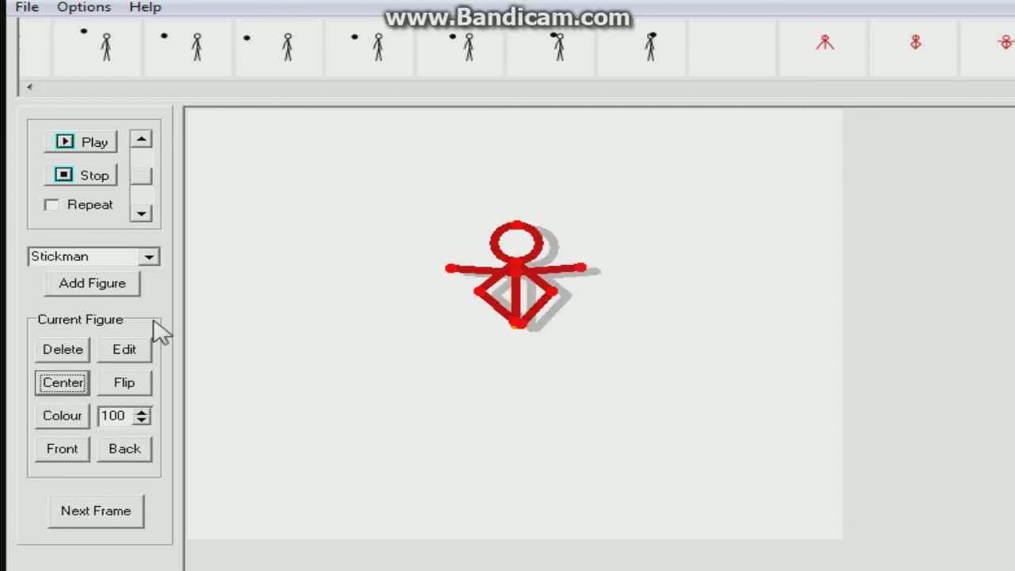
{"action": "left_click", "coordinate": [70, 451]}
{"action": "left_click", "coordinate": [123, 453]}
Step: Recolour the centred stickman green and add the frame
{"action": "left_click", "coordinate": [65, 416]}
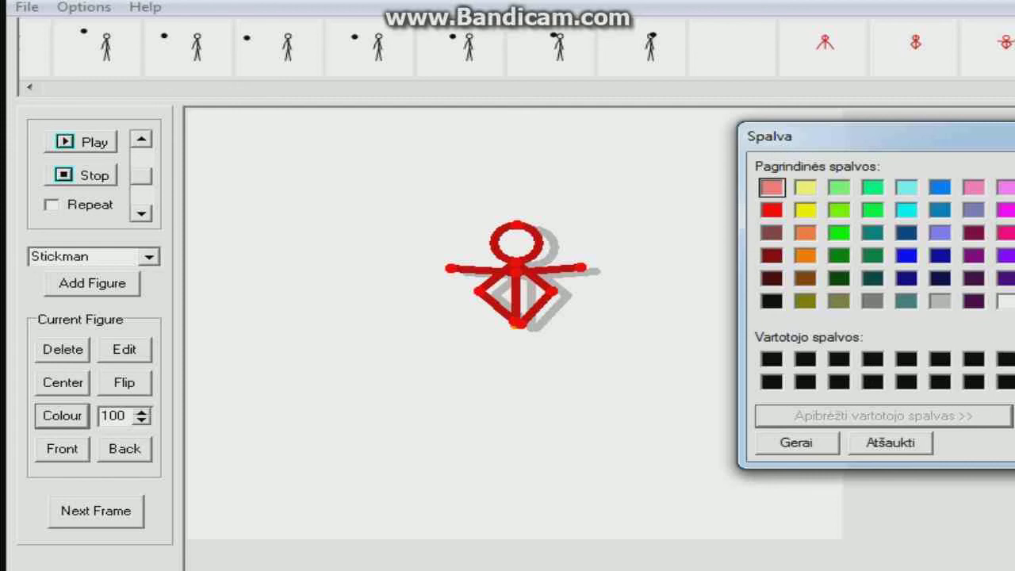
{"action": "left_click", "coordinate": [782, 444]}
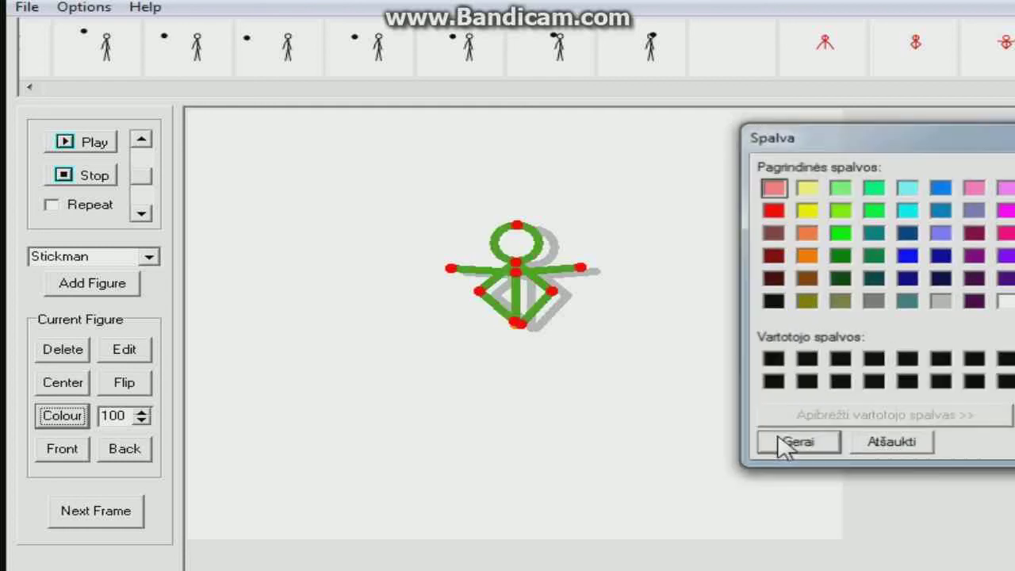
{"action": "left_click", "coordinate": [135, 523]}
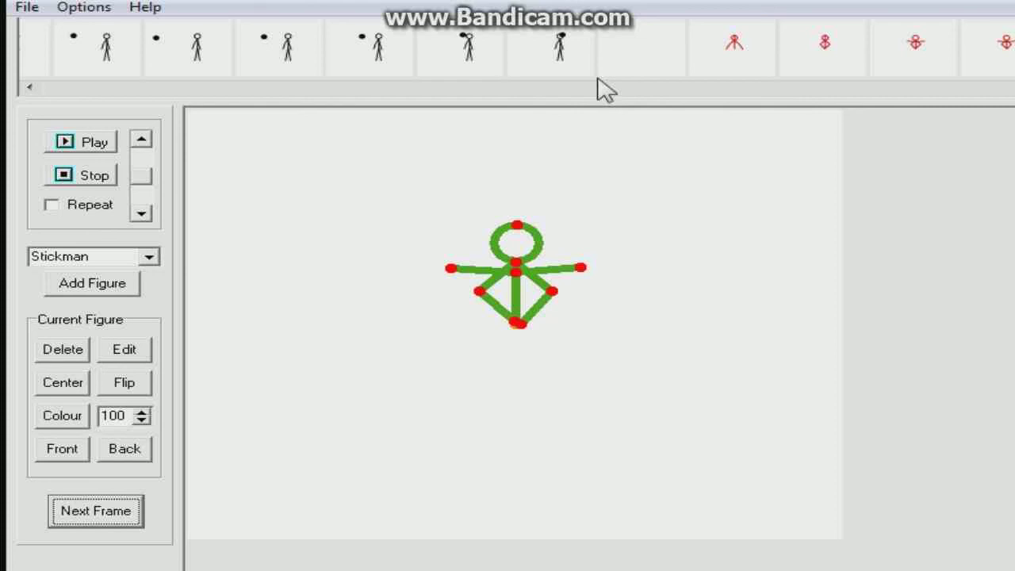
Step: Delete the green stickman and add the empty canvas as a frame
{"action": "left_click", "coordinate": [66, 356]}
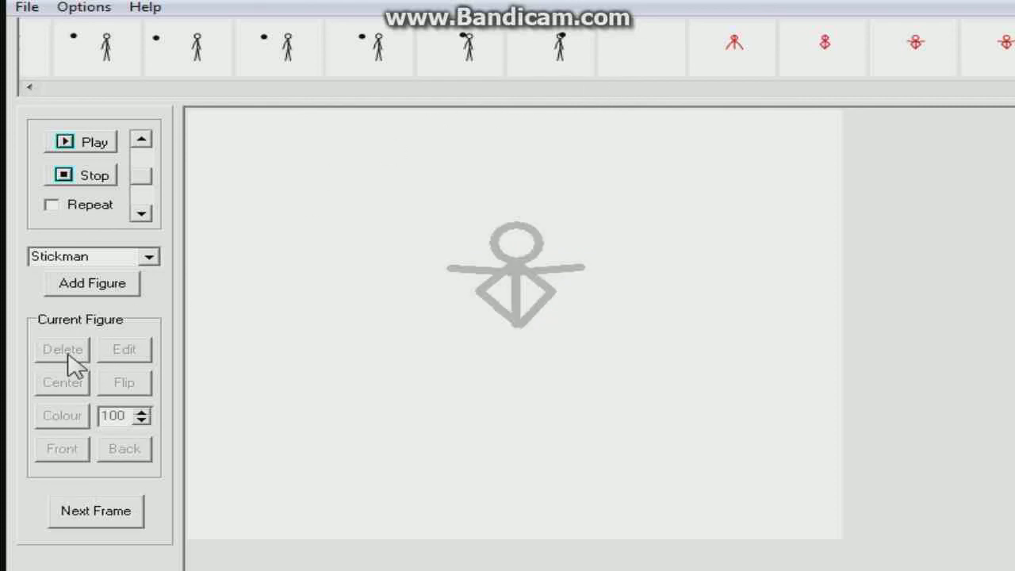
{"action": "left_click", "coordinate": [73, 522]}
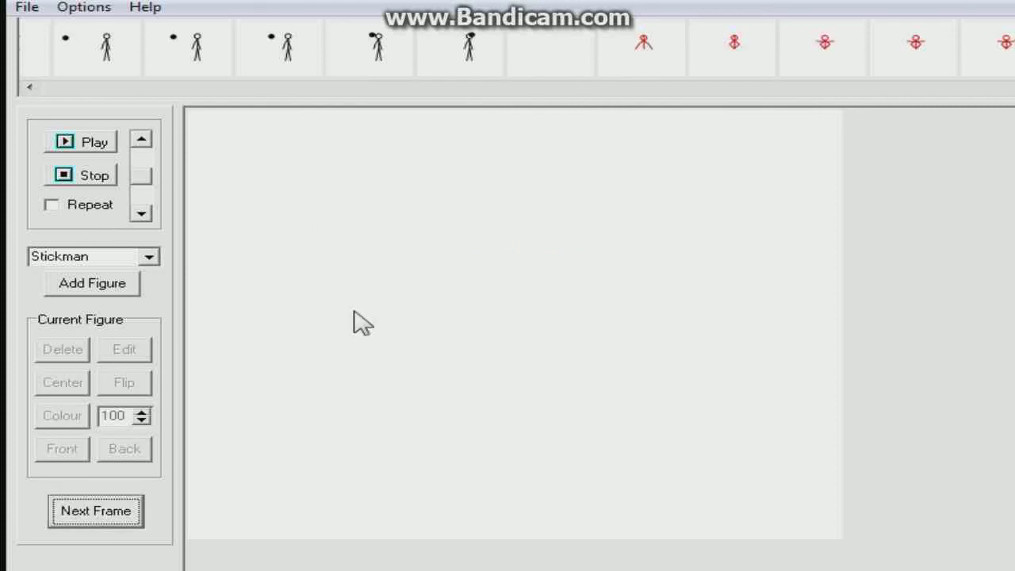